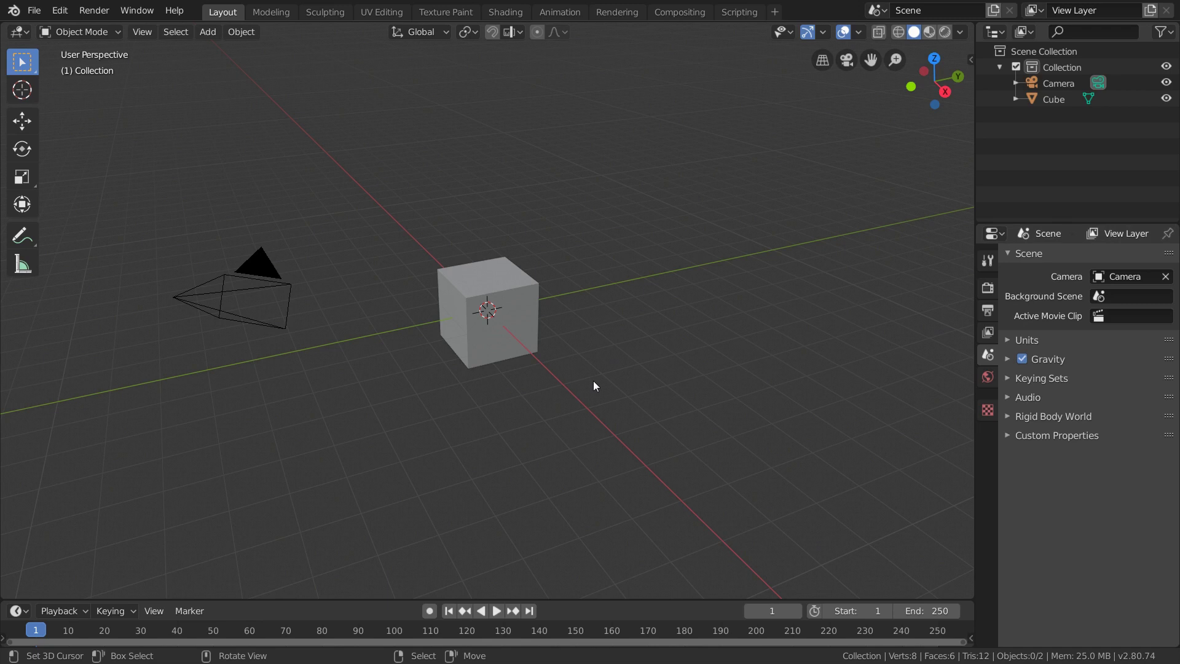
Show the Text Effects add-on settings in the 3D view and delete the default cube.
{"action": "key", "text": "n"}
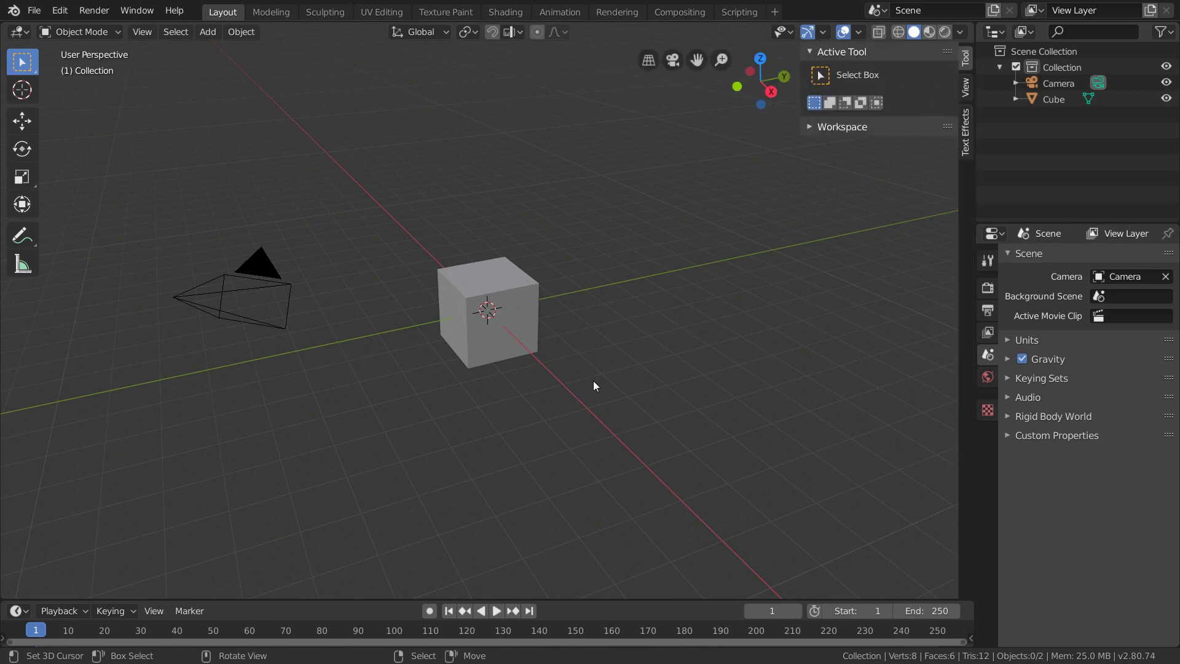
{"action": "left_click", "coordinate": [967, 144]}
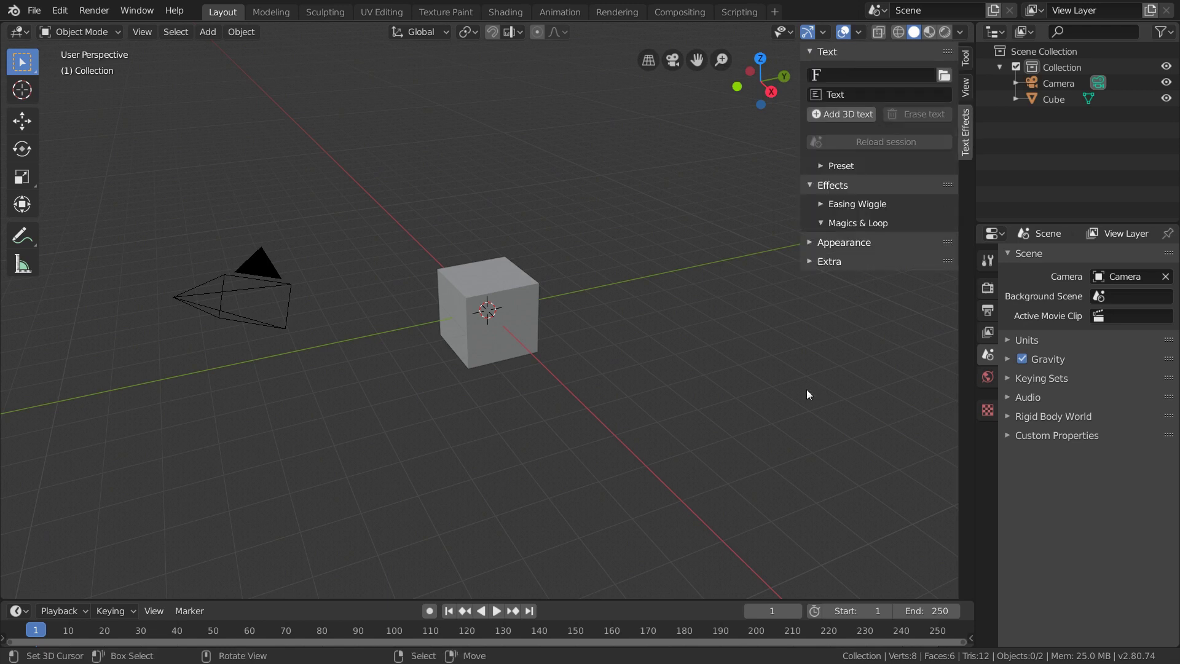
{"action": "left_click", "coordinate": [504, 280]}
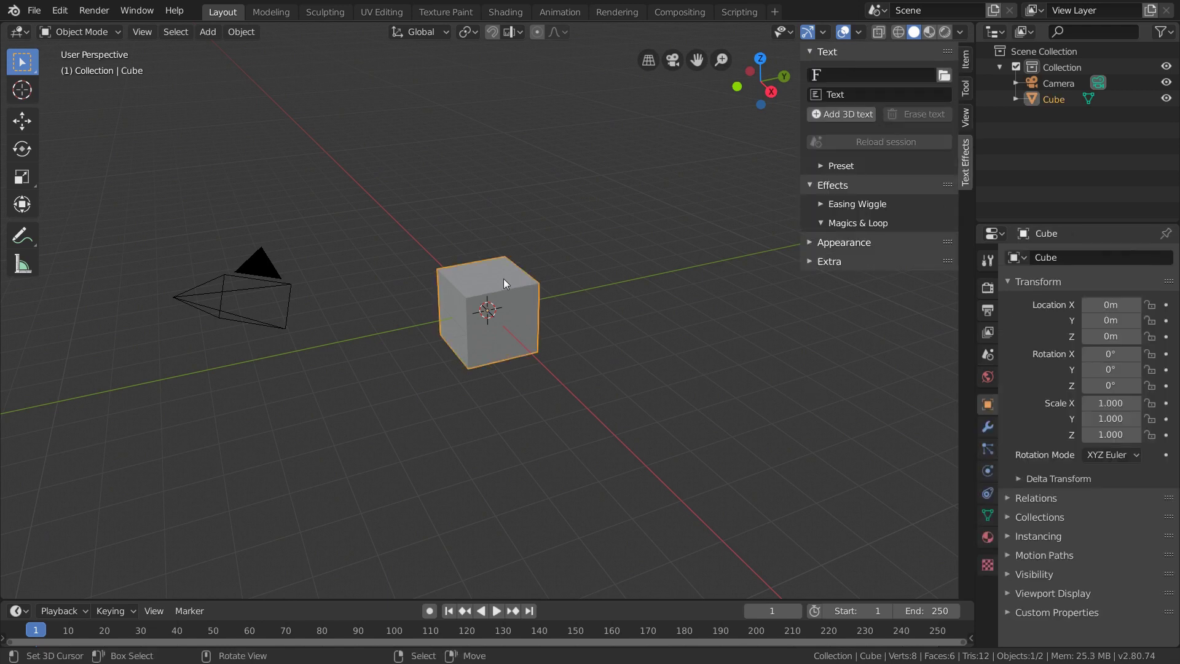
{"action": "key", "text": "x"}
{"action": "left_click", "coordinate": [590, 318]}
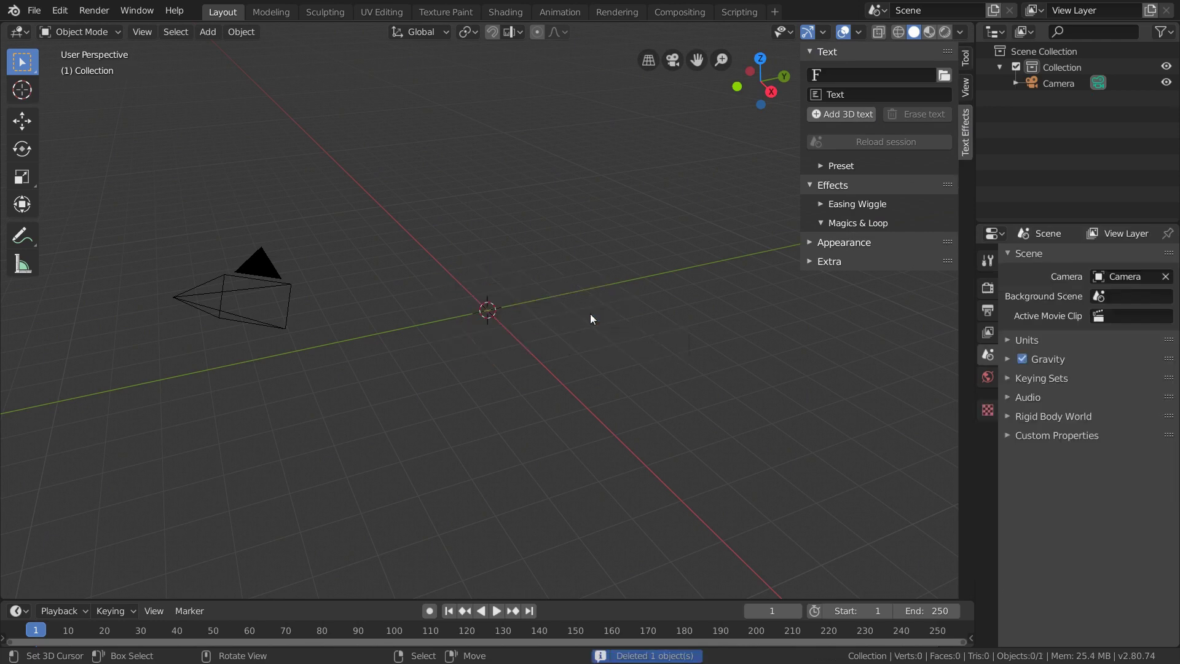
Load ADVEI.TTF from the Font folder on the desktop as the text effect's font.
{"action": "left_click", "coordinate": [946, 74]}
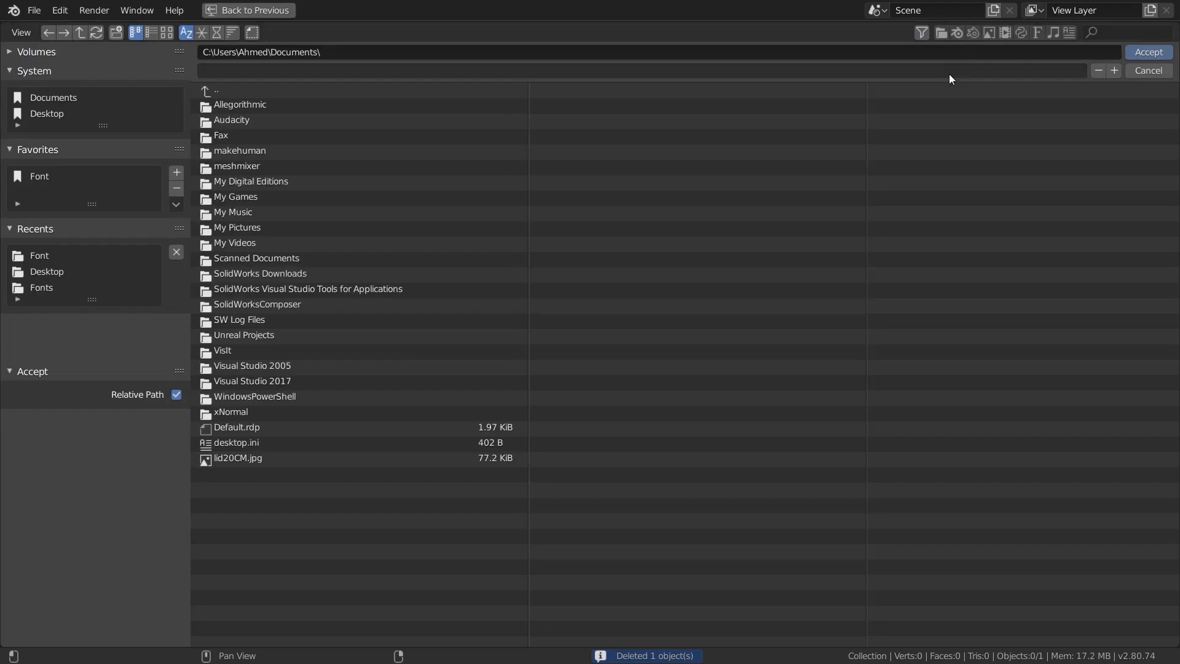
{"action": "left_click", "coordinate": [60, 176]}
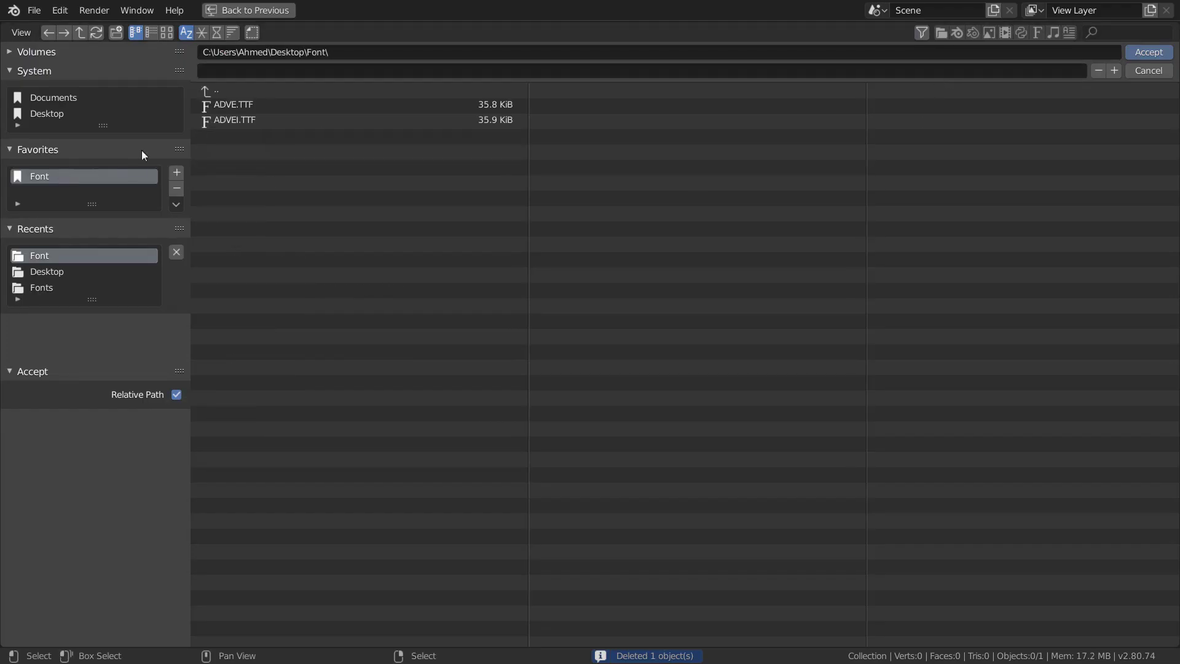
{"action": "left_click", "coordinate": [167, 33]}
{"action": "double_click", "coordinate": [492, 131]}
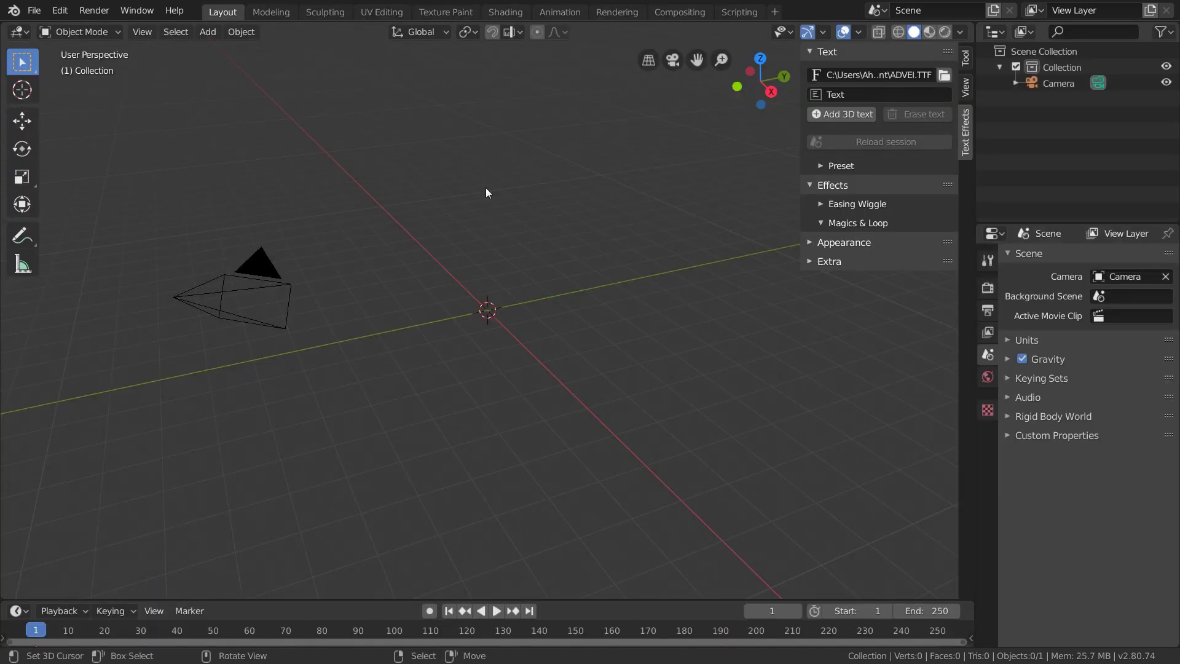
Set the effect's text to "Cool Text" and add it to the scene as 3D text.
{"action": "left_click", "coordinate": [883, 93]}
{"action": "type", "text": "C"}
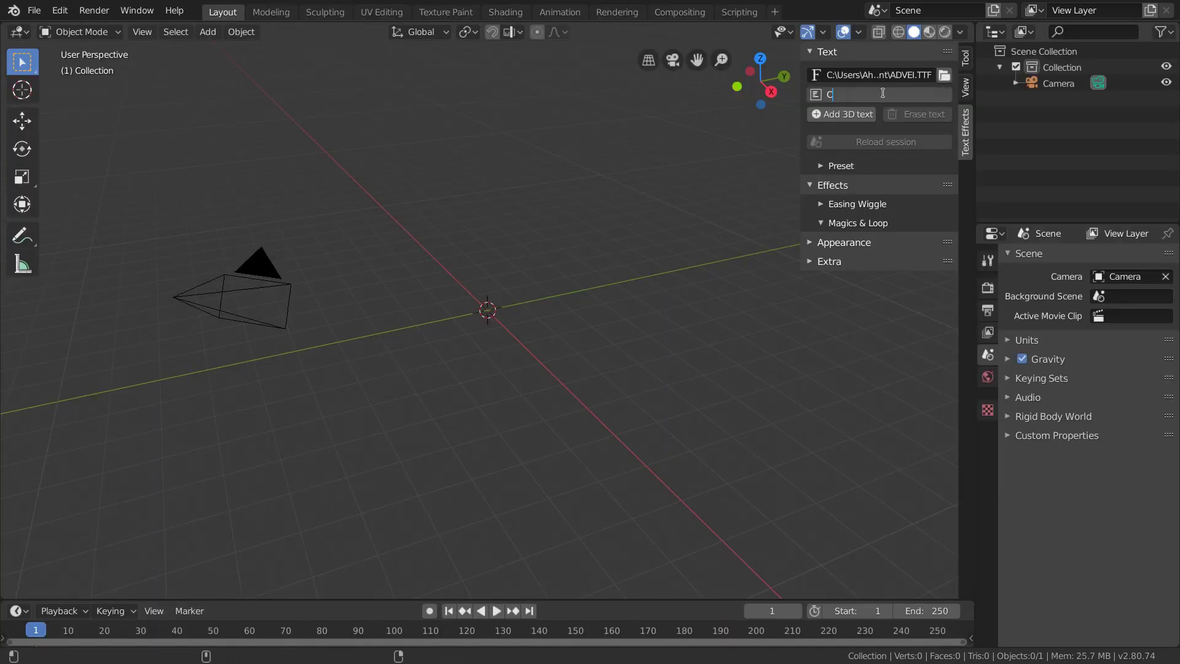
{"action": "type", "text": "ool Text"}
{"action": "key", "text": "Return"}
{"action": "left_click", "coordinate": [847, 115]}
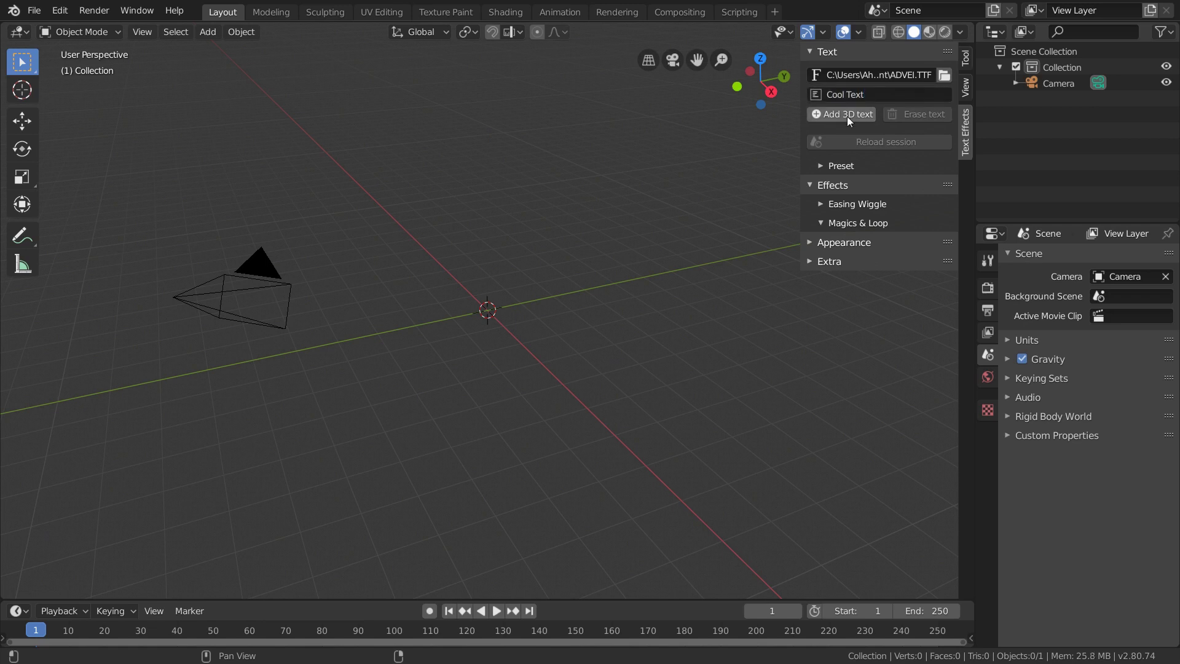
In top view, move the text's cone-shaped location controller below the text to about X 3.48 m, Y -2.06 m.
{"action": "middle_click_drag", "start_coordinate": [676, 194], "coordinate": [388, 423]}
{"action": "middle_click_drag", "start_coordinate": [496, 442], "coordinate": [465, 324]}
{"action": "key", "text": "g"}
{"action": "key", "text": "Escape"}
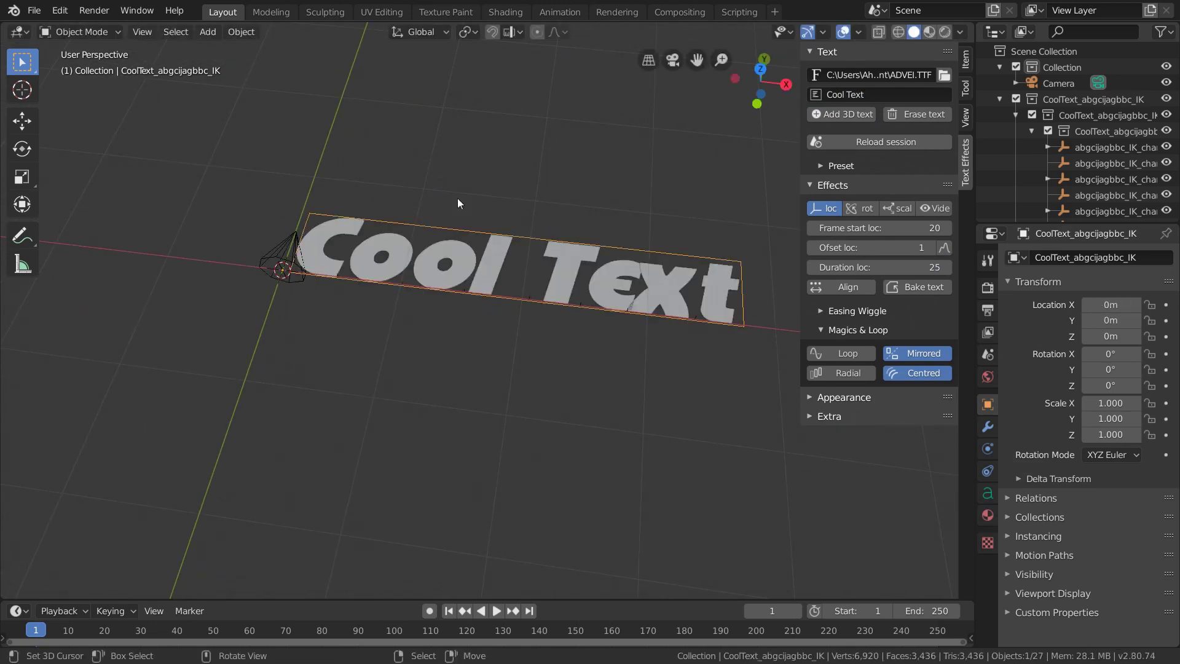
{"action": "left_click", "coordinate": [287, 256]}
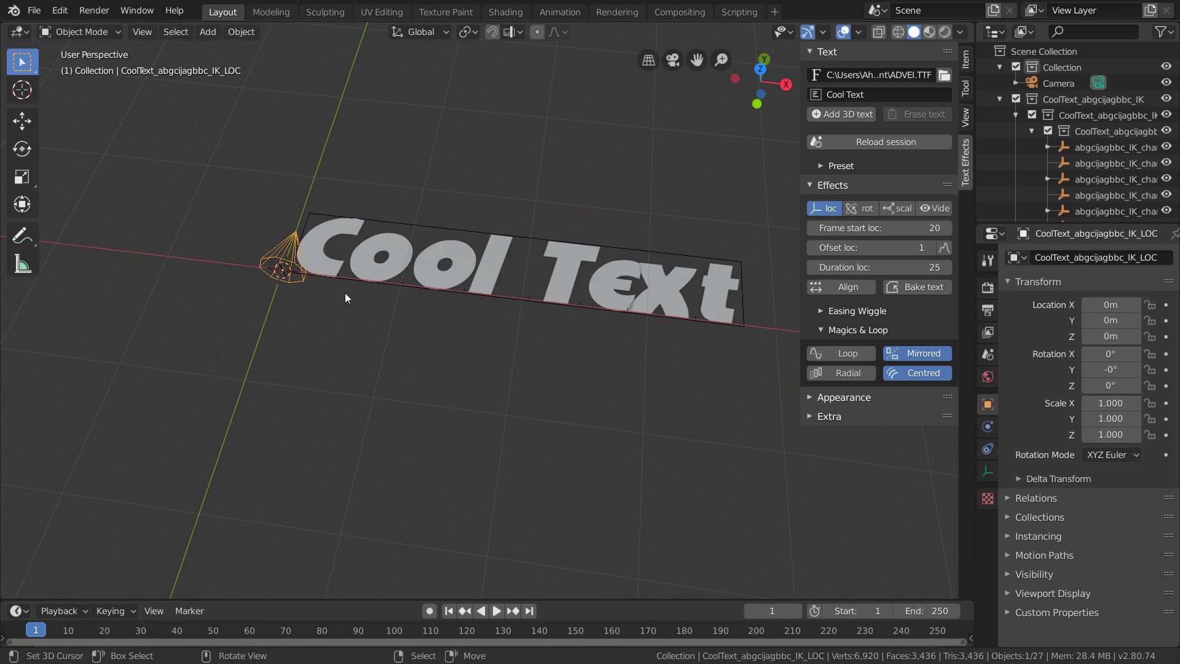
{"action": "left_click", "coordinate": [761, 69]}
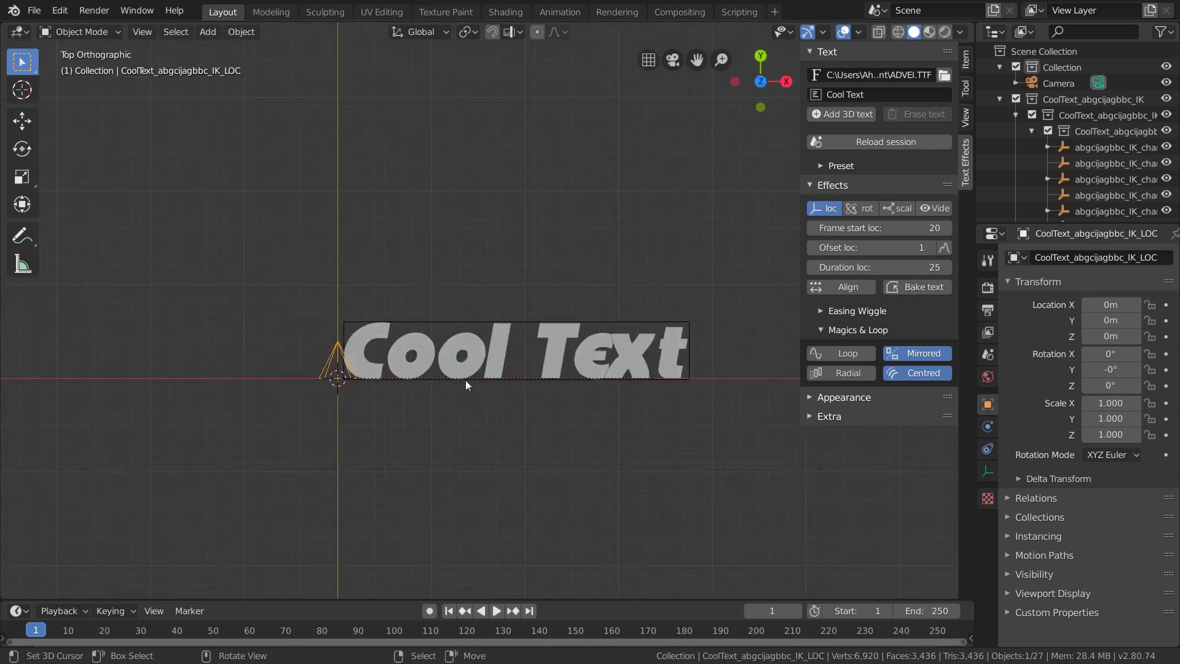
{"action": "scroll", "coordinate": [436, 230], "scroll_direction": "up", "scroll_amount": 2}
{"action": "scroll", "coordinate": [364, 260], "scroll_direction": "down", "scroll_amount": 3, "text": "shift"}
{"action": "scroll", "coordinate": [183, 248], "scroll_direction": "down", "scroll_amount": 3, "text": "ctrl"}
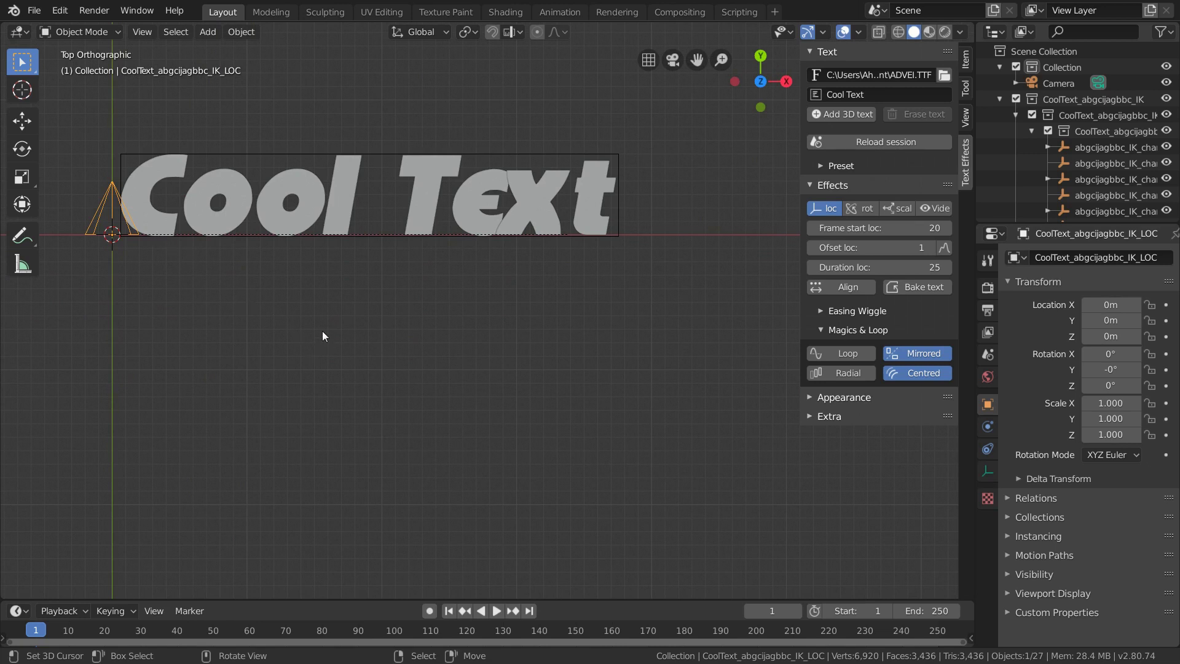
{"action": "middle_click_drag", "start_coordinate": [322, 333], "coordinate": [334, 384], "text": "shift"}
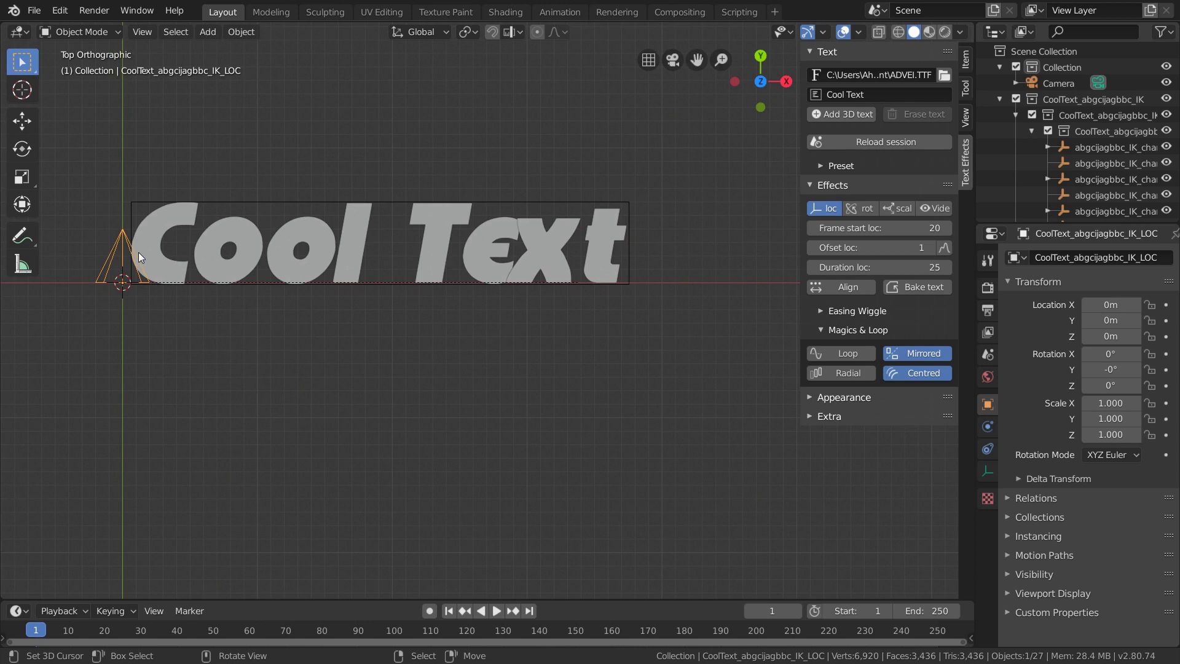
{"action": "key", "text": "g"}
{"action": "left_click", "coordinate": [611, 518]}
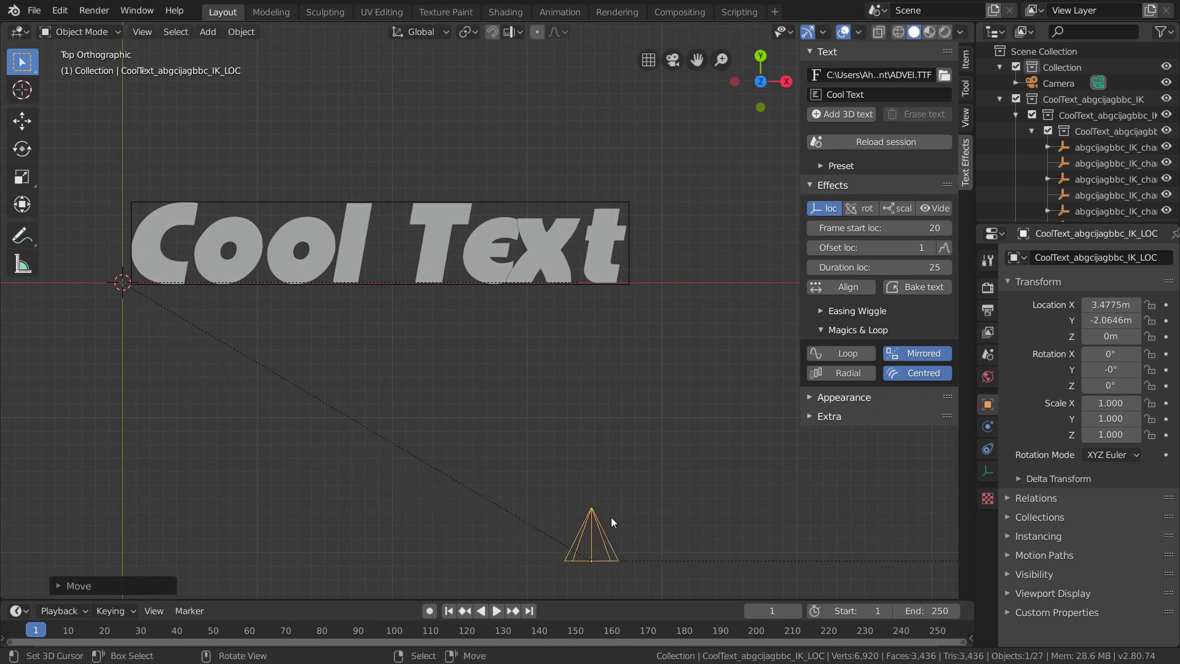
Play the animation to check how the location controller affects the letters.
{"action": "scroll", "coordinate": [525, 389], "scroll_direction": "down", "scroll_amount": 3}
{"action": "scroll", "coordinate": [517, 480], "scroll_direction": "up", "scroll_amount": 2}
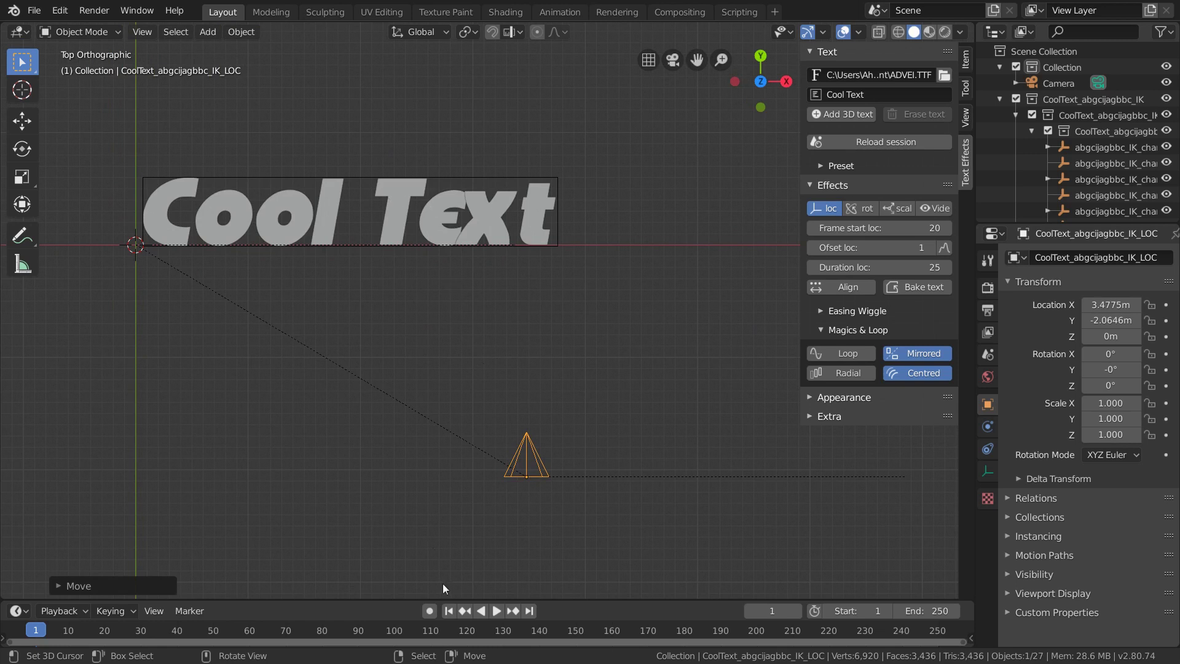
{"action": "left_click", "coordinate": [496, 611]}
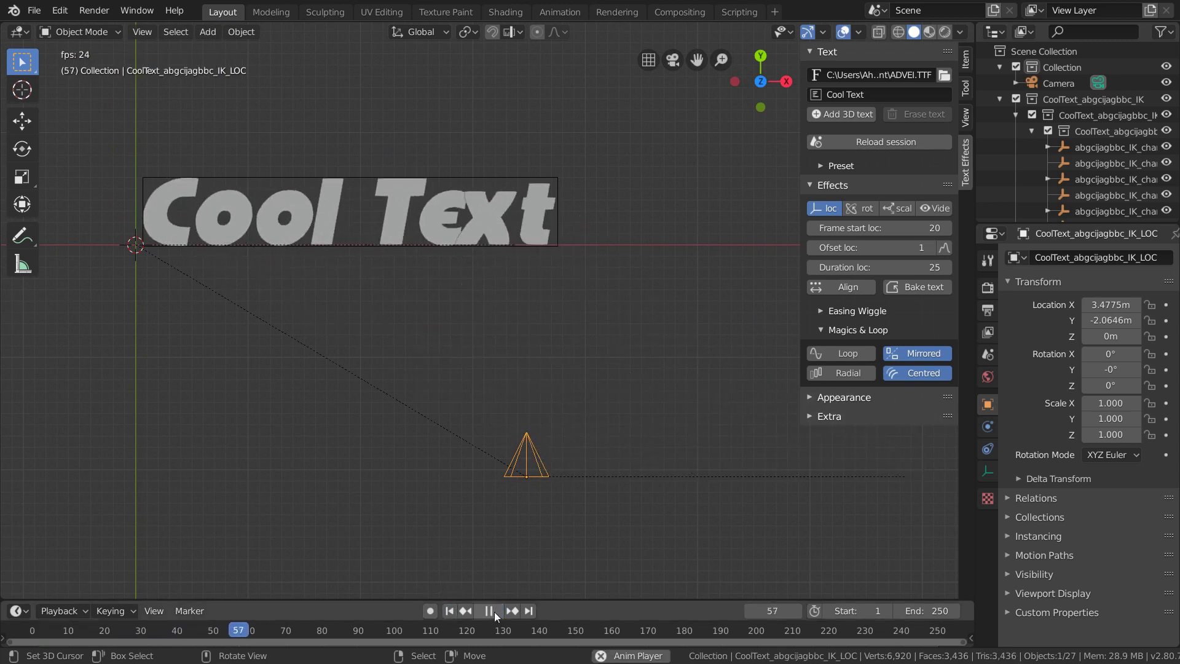
{"action": "left_click", "coordinate": [495, 611]}
Move the location controller to about X -0.34 m, Y -2.34 m and play the animation from the first frame.
{"action": "key", "text": "g"}
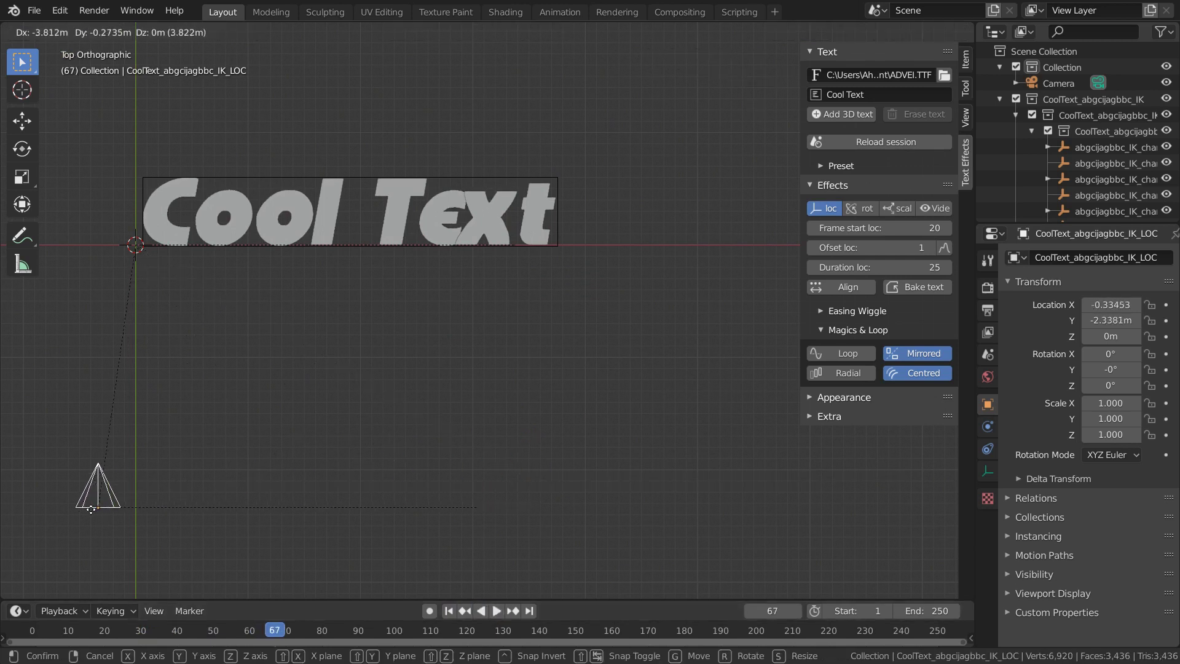
{"action": "left_click", "coordinate": [91, 509]}
{"action": "left_click", "coordinate": [481, 611]}
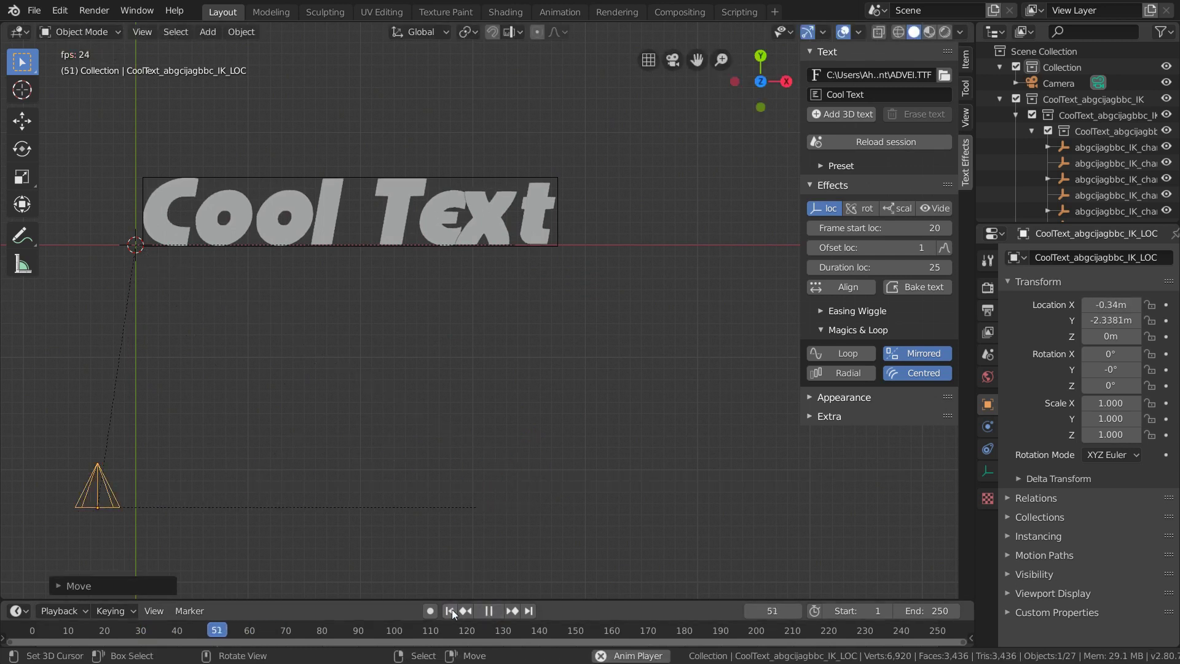
{"action": "left_click", "coordinate": [479, 611]}
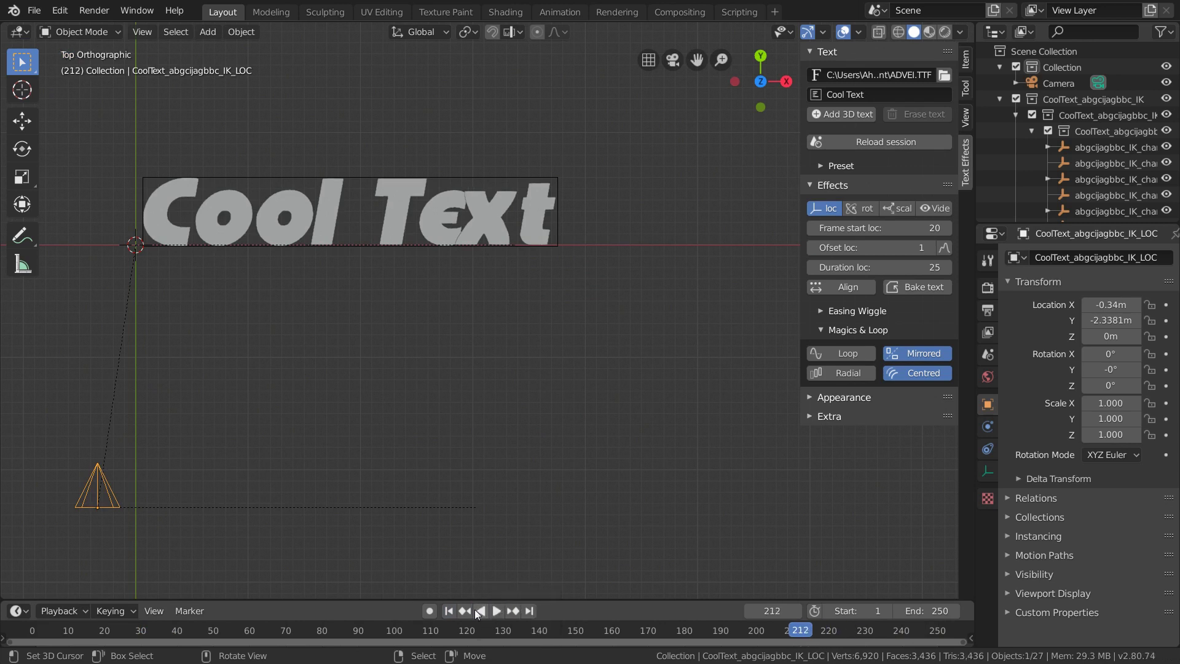
{"action": "left_click", "coordinate": [449, 611]}
{"action": "left_click", "coordinate": [496, 611]}
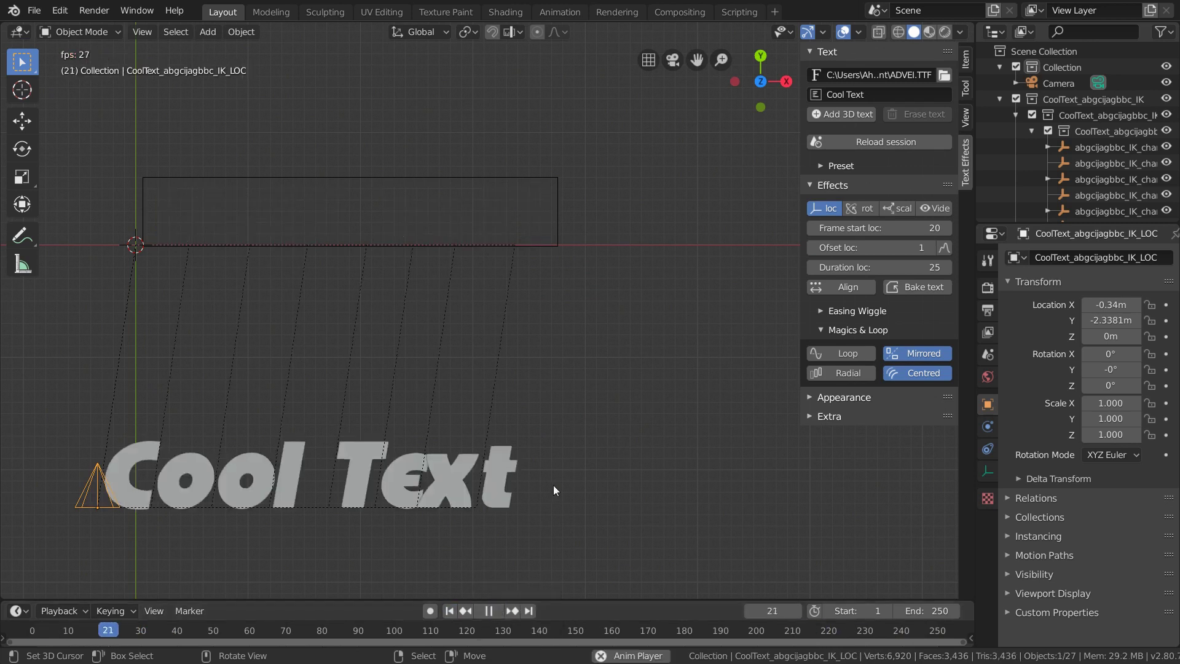
{"action": "left_click", "coordinate": [493, 611]}
Move the location controller to about X 3.43 m, Y -2.35 m and replay the animation from the first frame.
{"action": "key", "text": "g"}
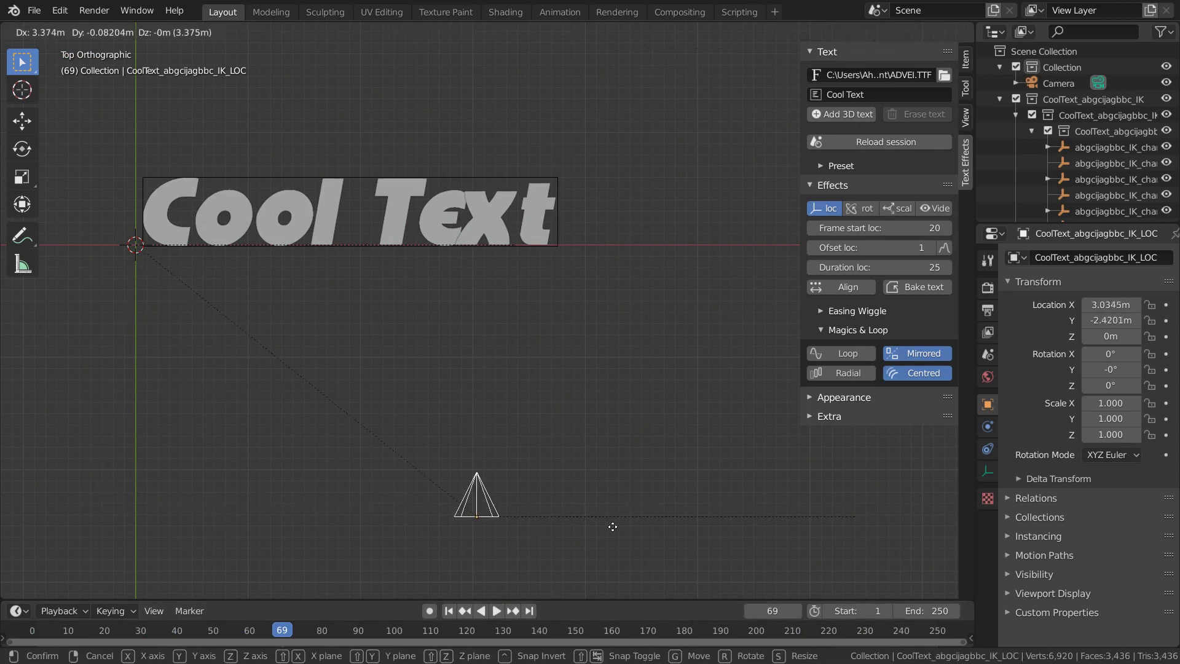
{"action": "left_click", "coordinate": [640, 522]}
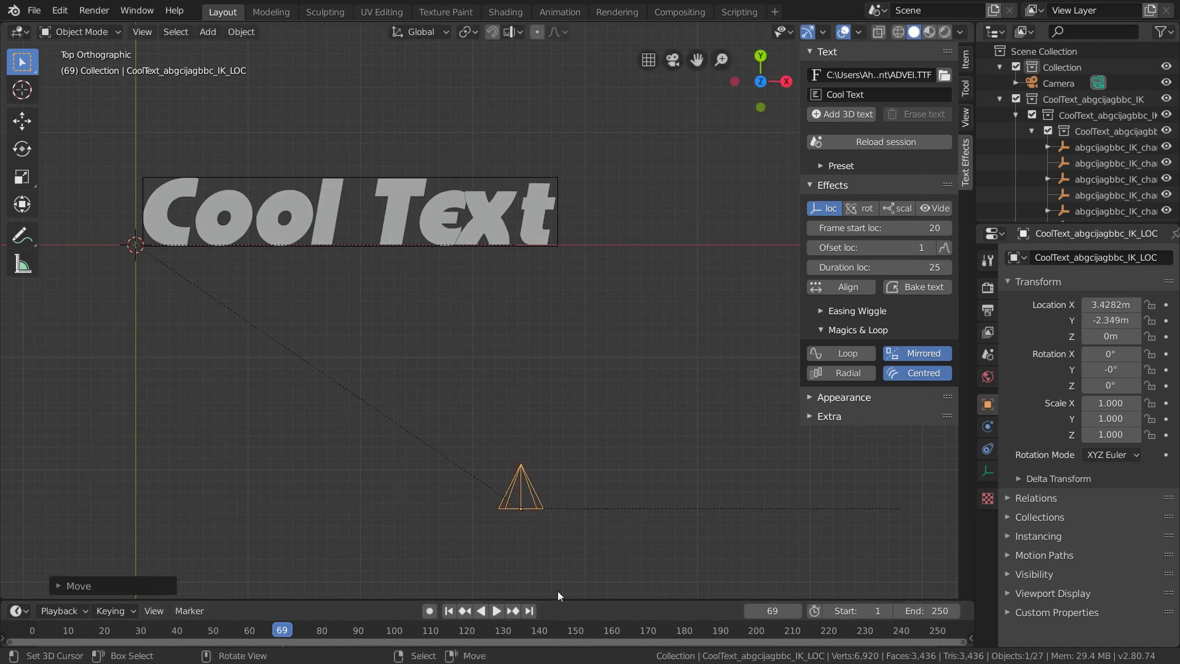
{"action": "left_click", "coordinate": [448, 611]}
{"action": "left_click", "coordinate": [497, 611]}
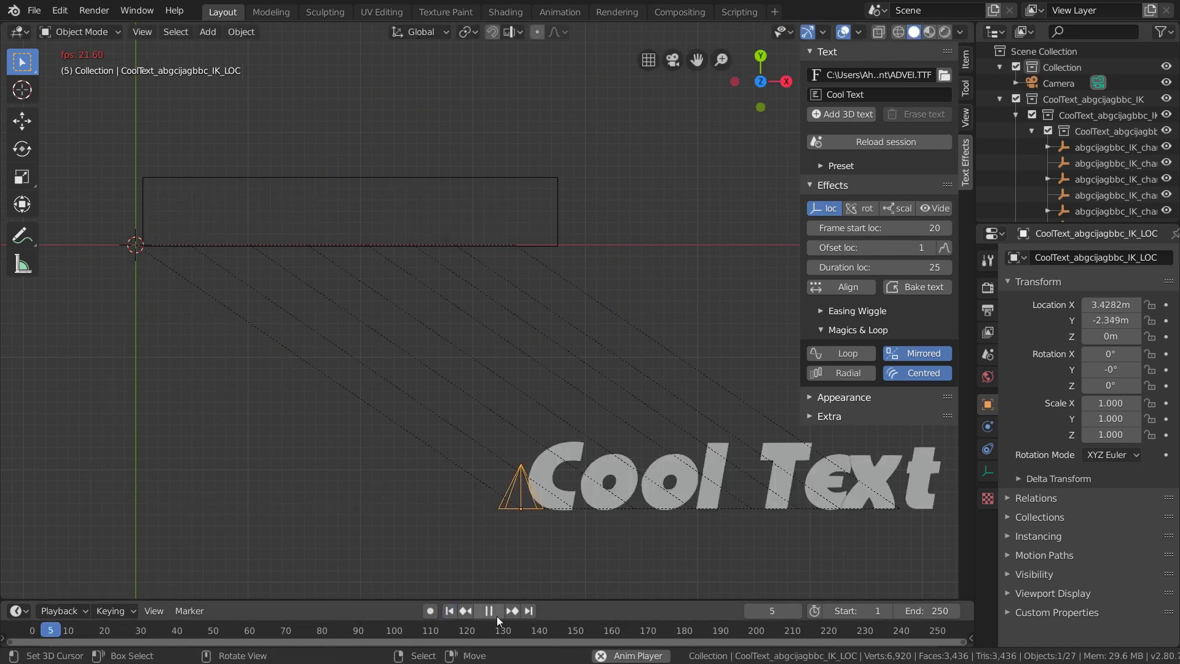
{"action": "left_click", "coordinate": [493, 611]}
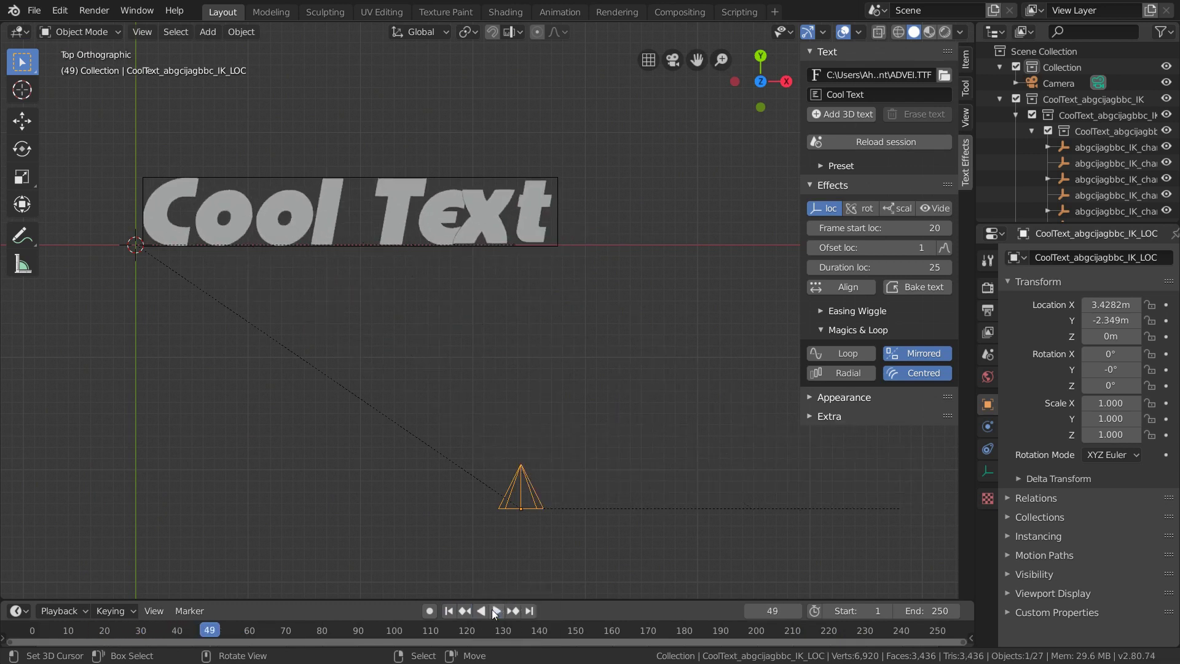
Set the location effect's start frame to 1 and preview the animation from the first frame.
{"action": "left_click_drag", "start_coordinate": [123, 630], "coordinate": [104, 634]}
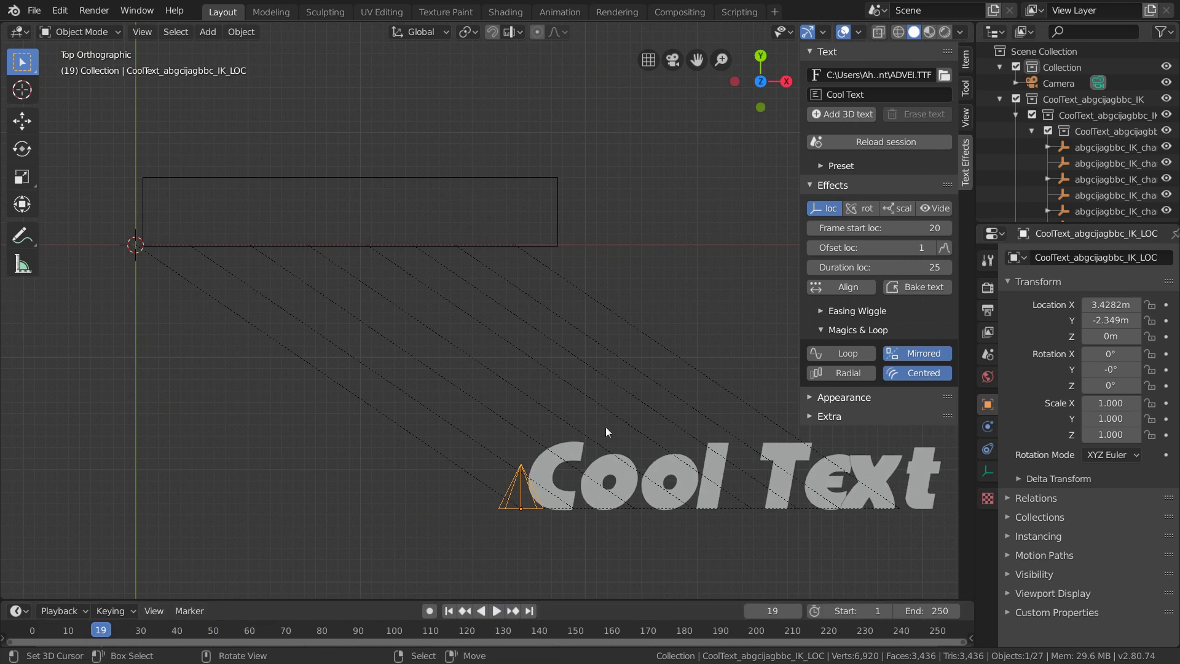
{"action": "left_click", "coordinate": [895, 228]}
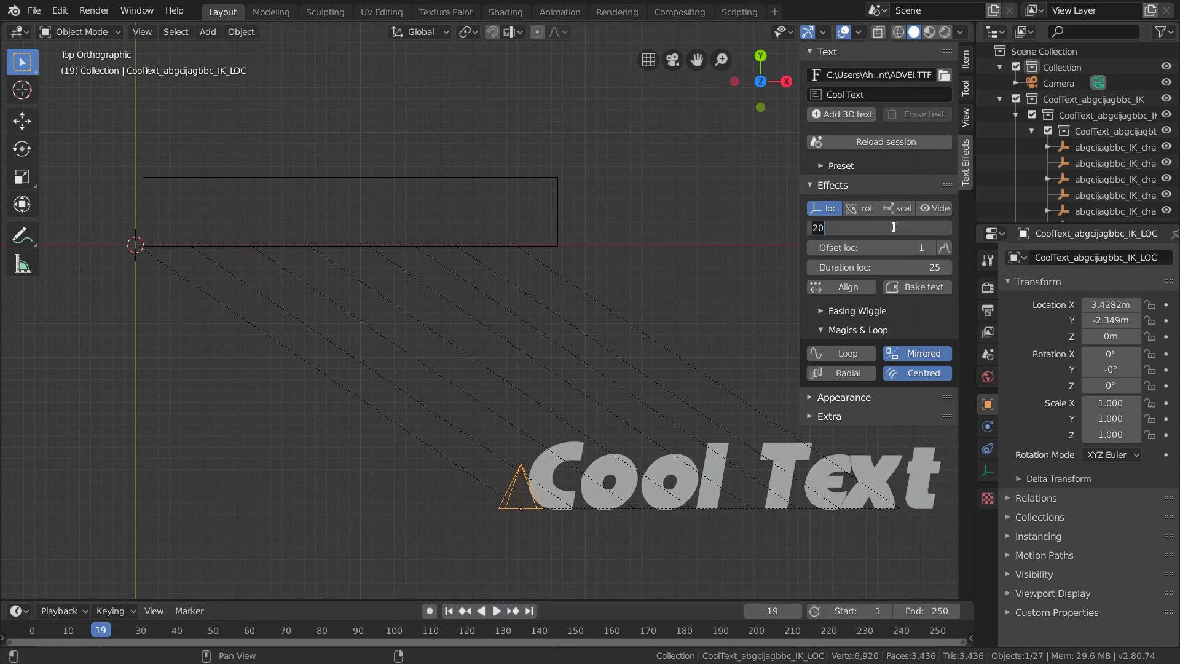
{"action": "type", "text": "1"}
{"action": "key", "text": "Return"}
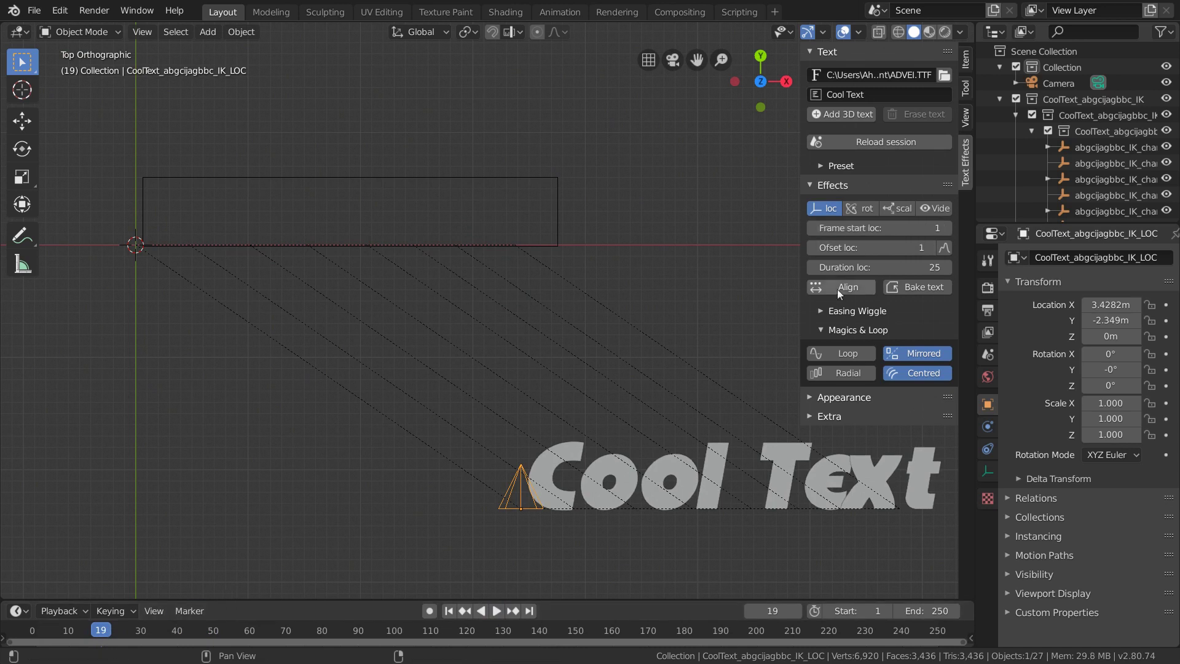
{"action": "left_click", "coordinate": [449, 610]}
{"action": "left_click", "coordinate": [496, 610]}
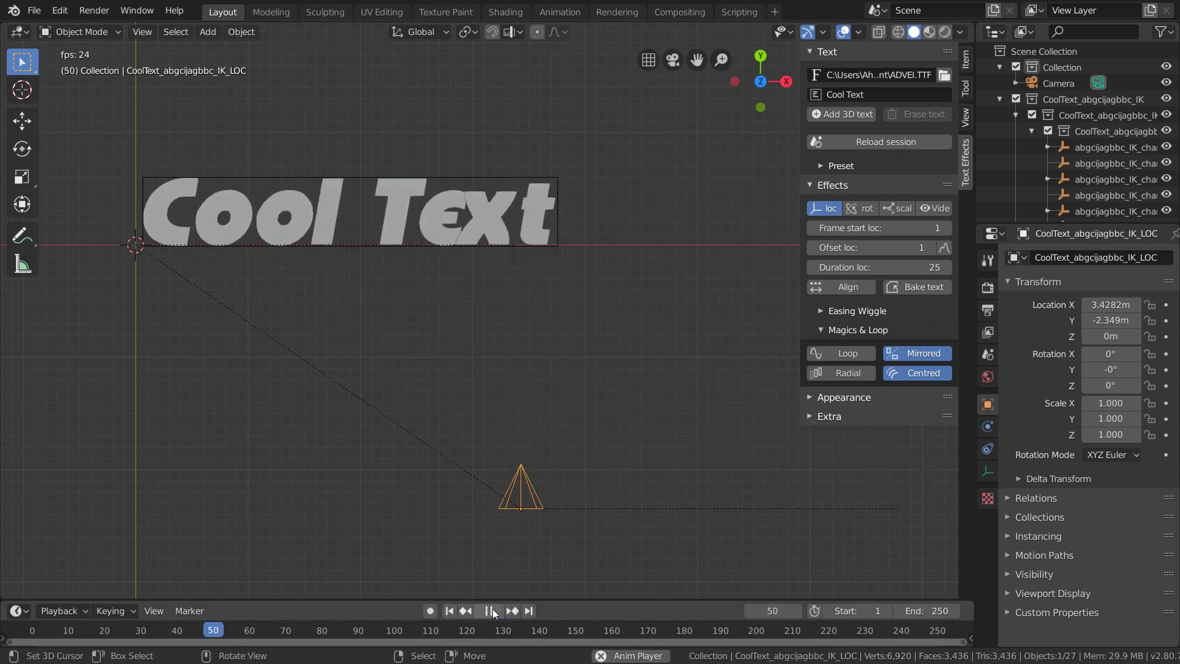
{"action": "left_click", "coordinate": [493, 611]}
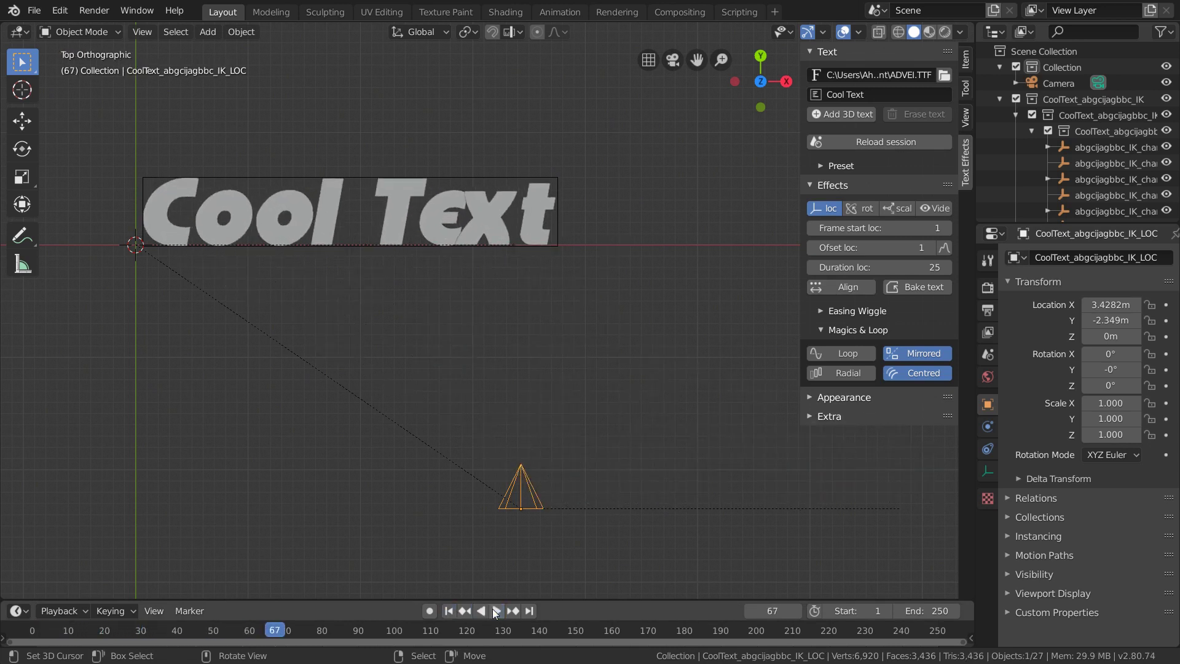
Set the location effect's duration to 12 frames and preview the animation from the first frame.
{"action": "left_click", "coordinate": [900, 268]}
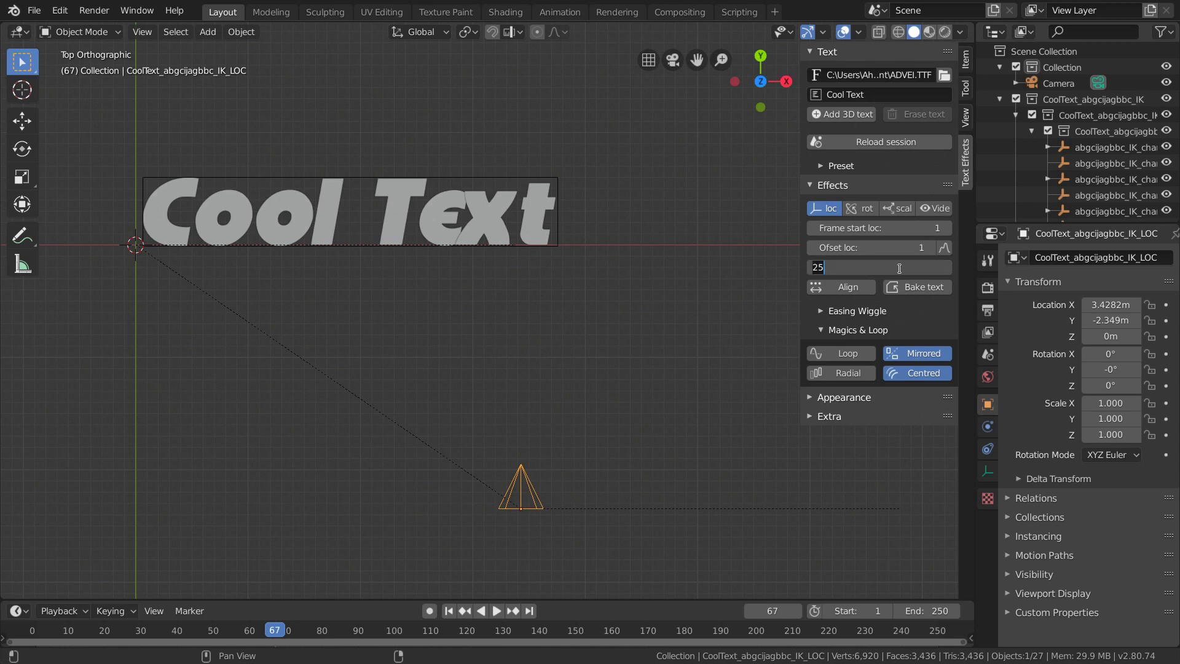
{"action": "type", "text": "12"}
{"action": "key", "text": "Return"}
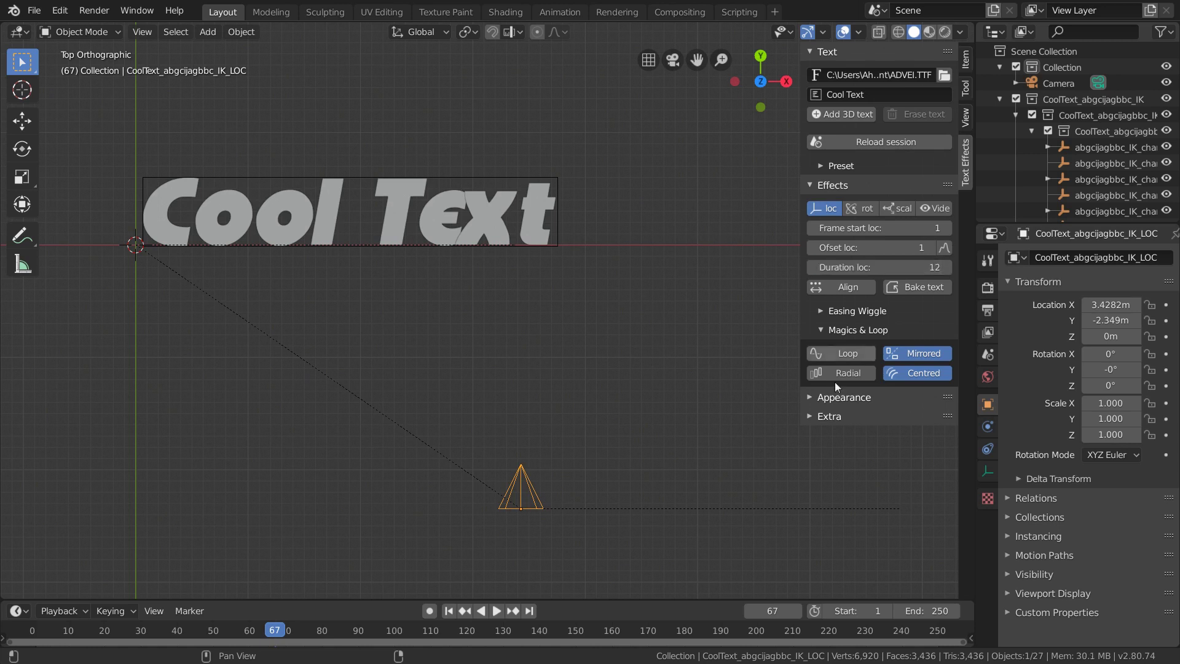
{"action": "left_click", "coordinate": [449, 612]}
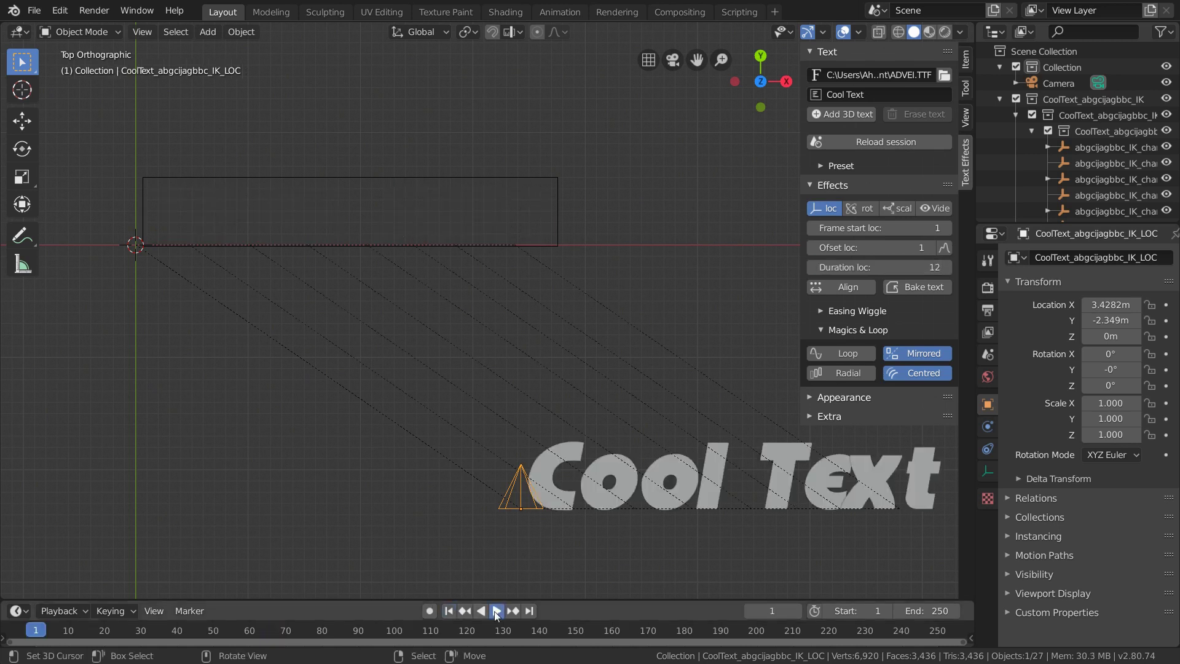
{"action": "left_click", "coordinate": [497, 611]}
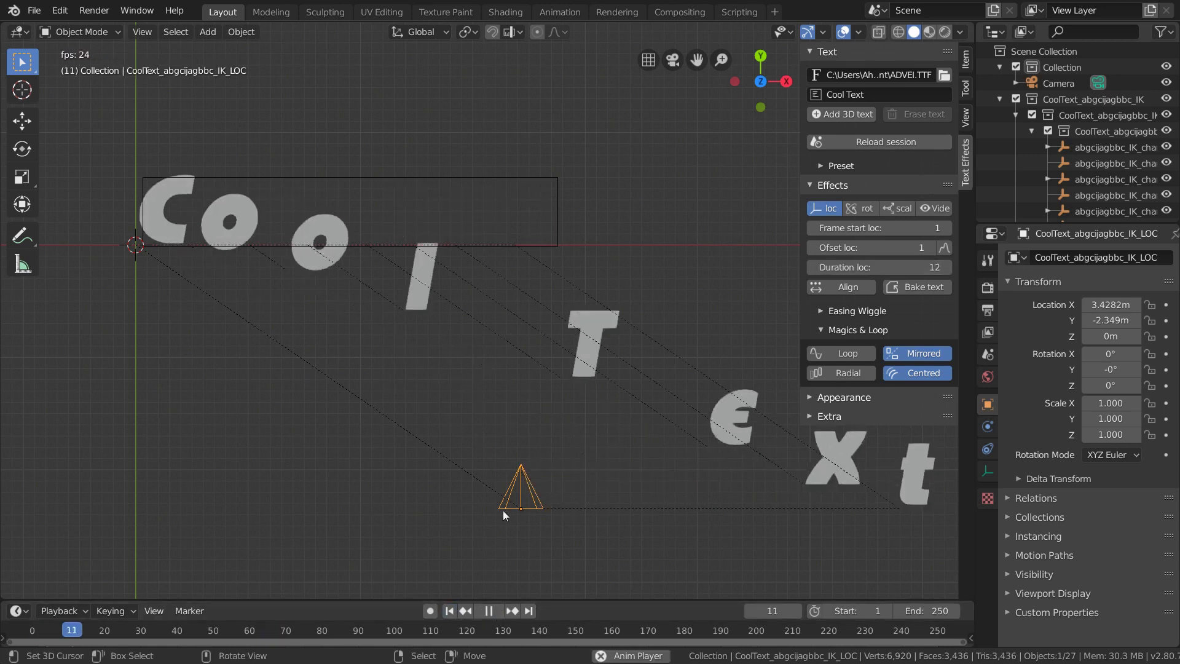
{"action": "left_click", "coordinate": [489, 611]}
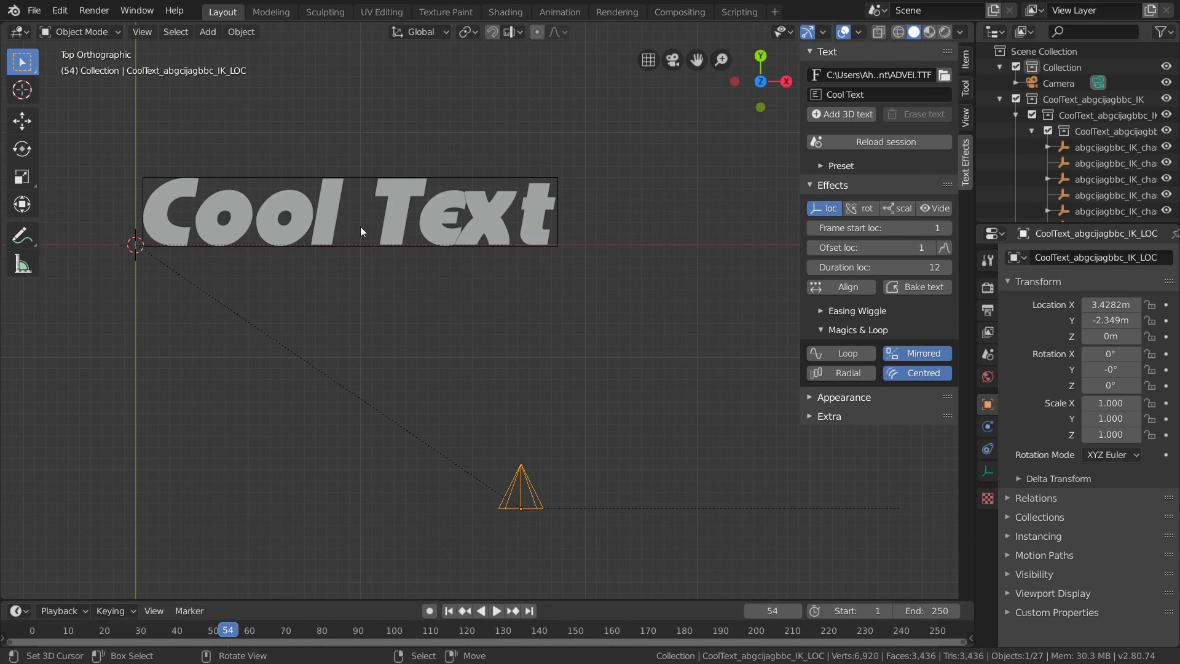
Set the location effect's offset to 10 frames and preview the animation from the first frame.
{"action": "left_click", "coordinate": [885, 248]}
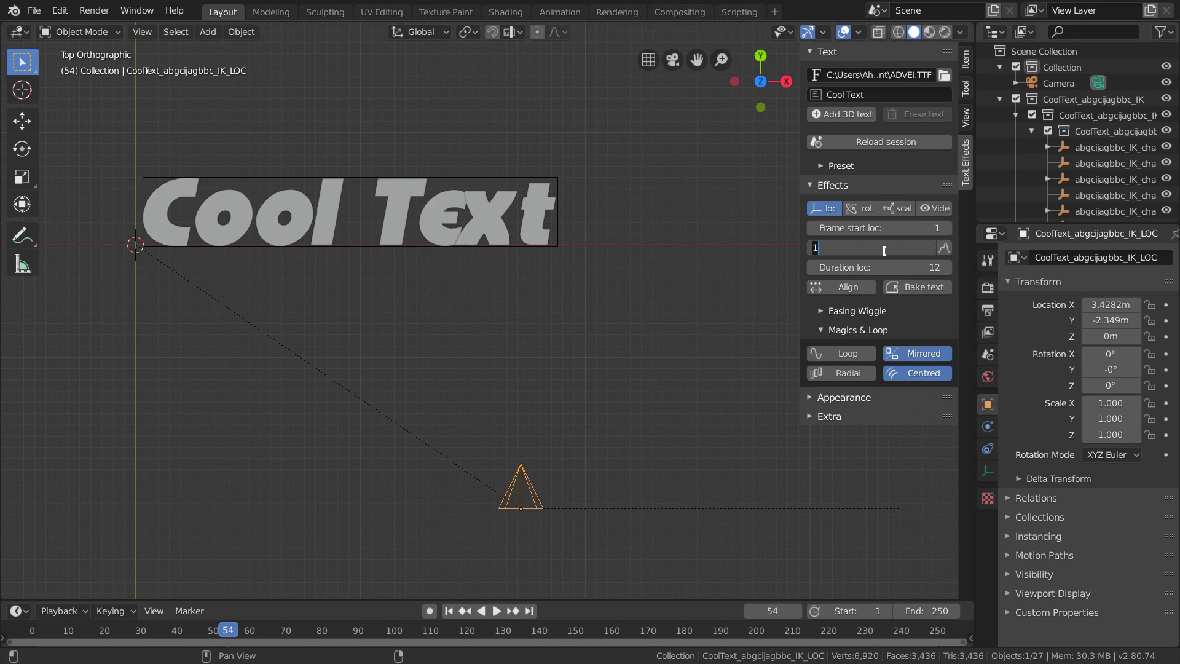
{"action": "type", "text": "10"}
{"action": "key", "text": "Return"}
{"action": "left_click", "coordinate": [449, 611]}
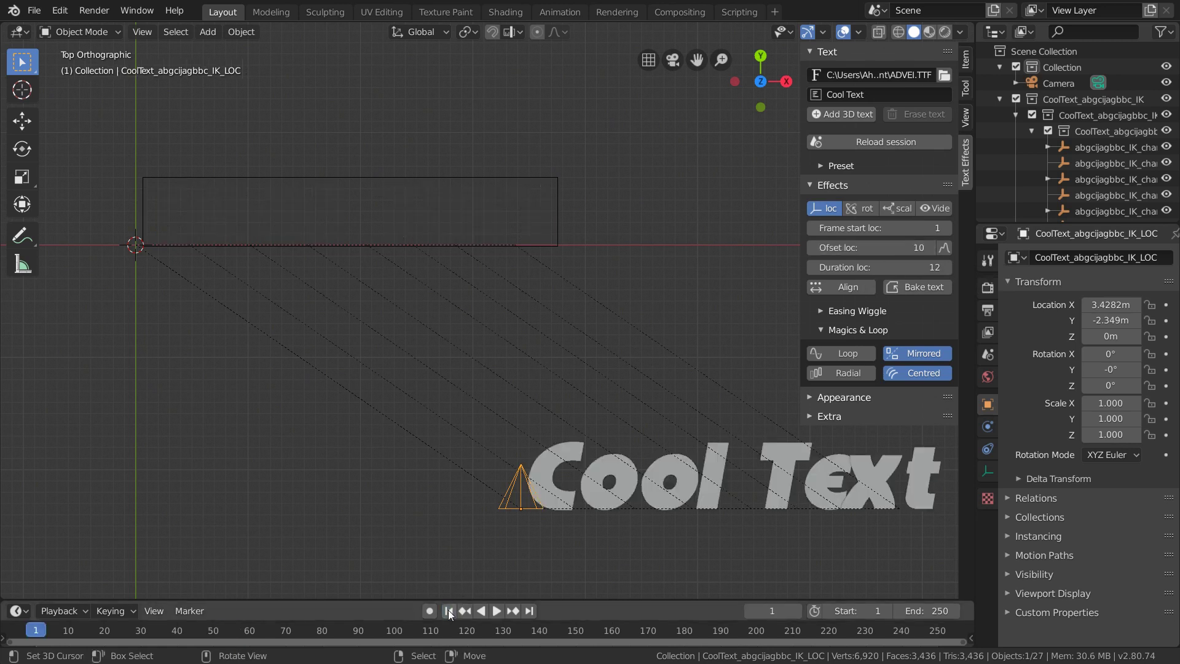
{"action": "left_click", "coordinate": [499, 610]}
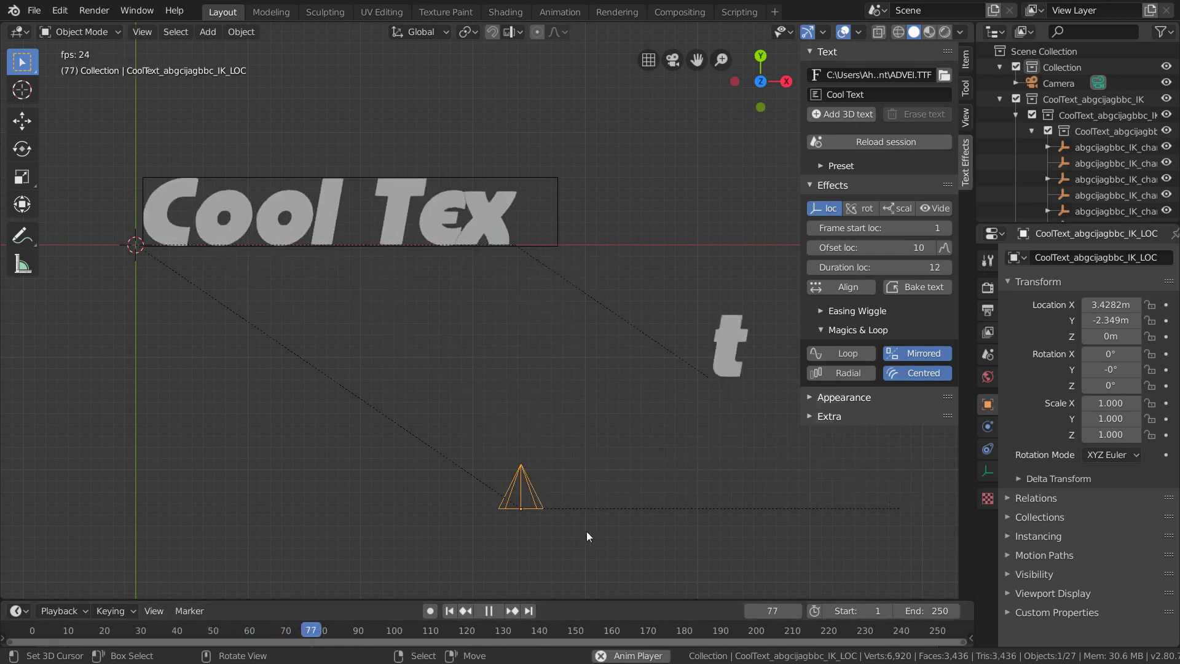
{"action": "left_click", "coordinate": [488, 610]}
Set the location effect's offset to 3 frames and preview the animation from the first frame.
{"action": "left_click", "coordinate": [450, 610]}
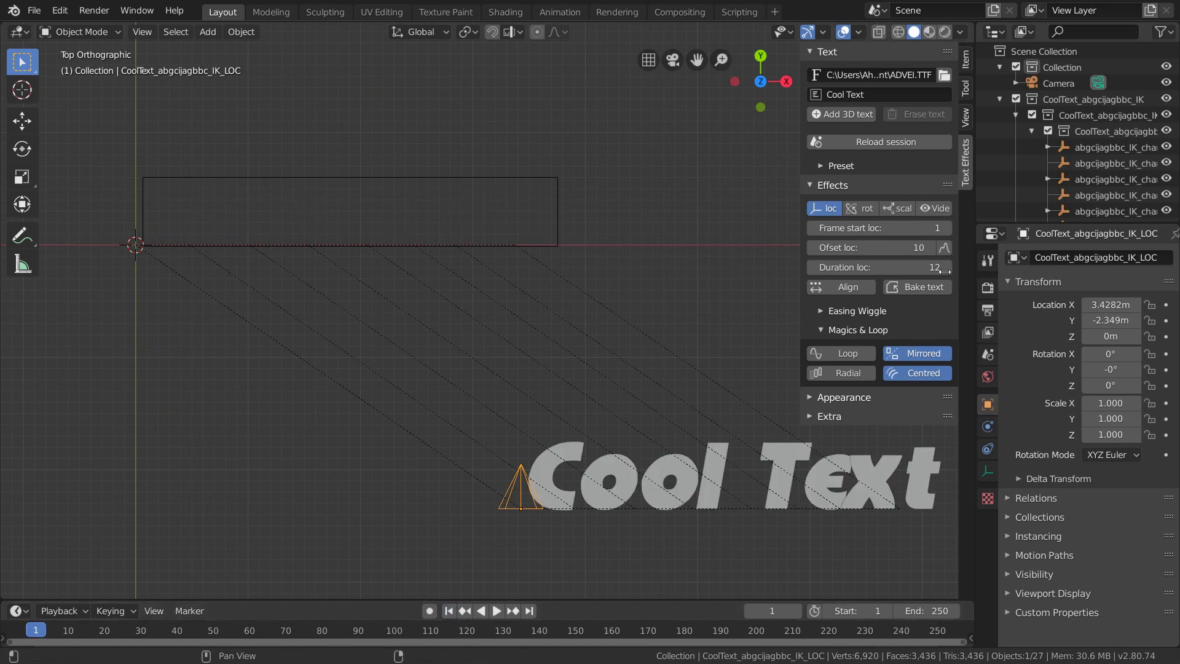
{"action": "left_click", "coordinate": [879, 248]}
{"action": "type", "text": "3"}
{"action": "key", "text": "Return"}
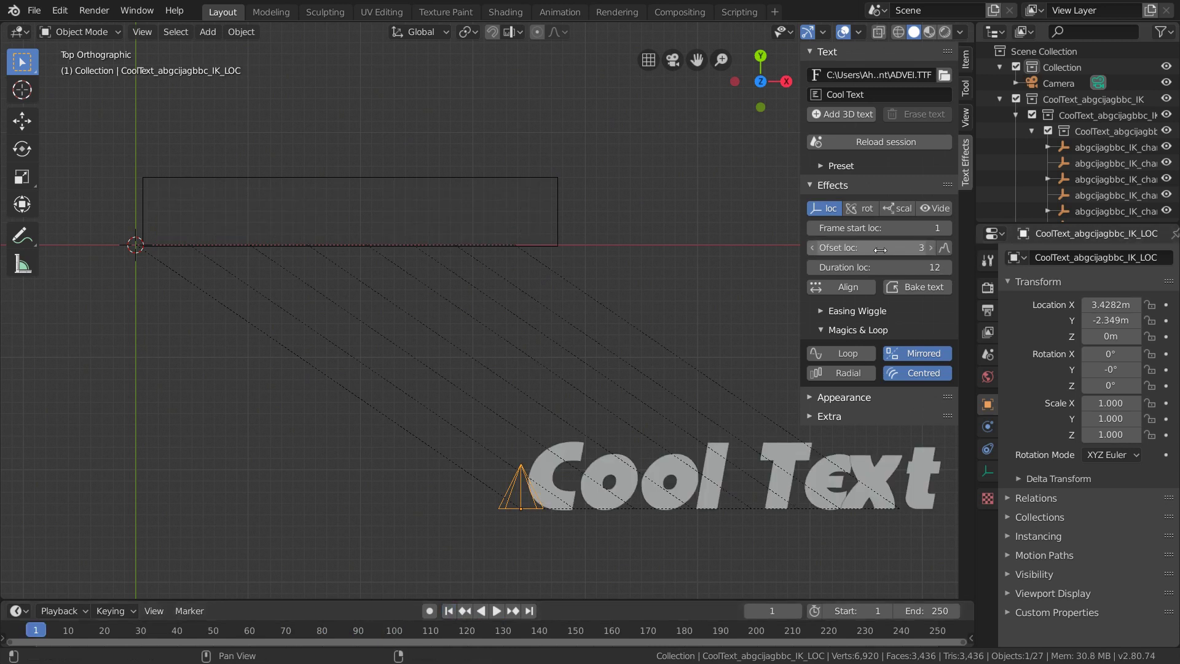
{"action": "left_click", "coordinate": [493, 611]}
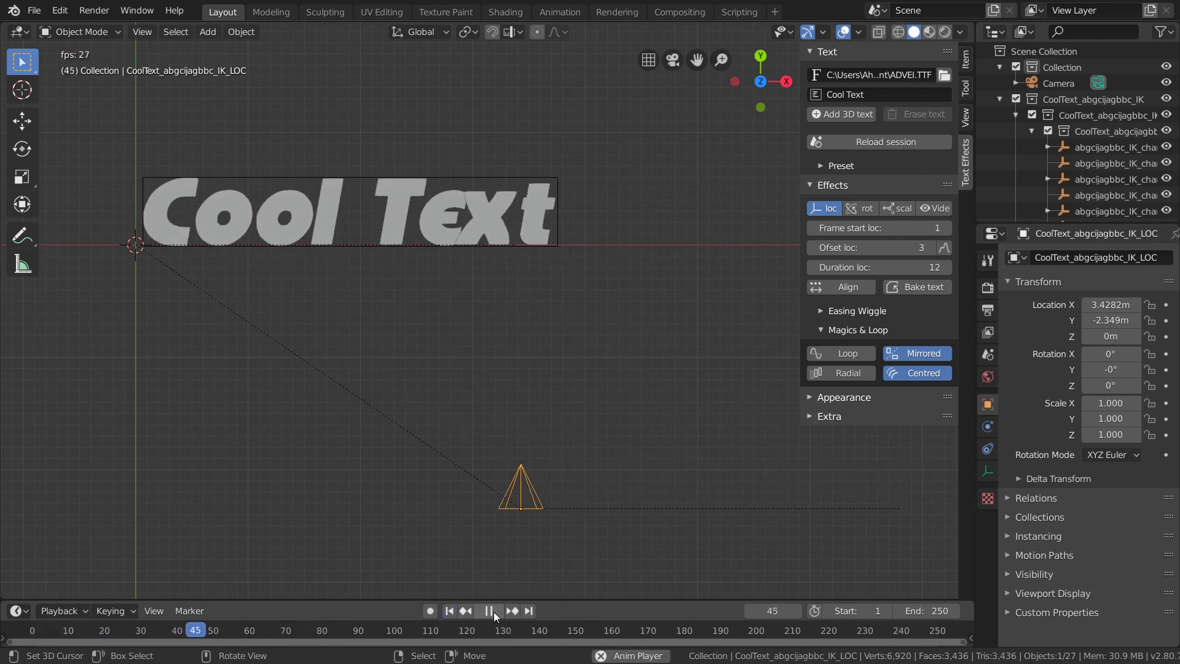
{"action": "left_click", "coordinate": [493, 611]}
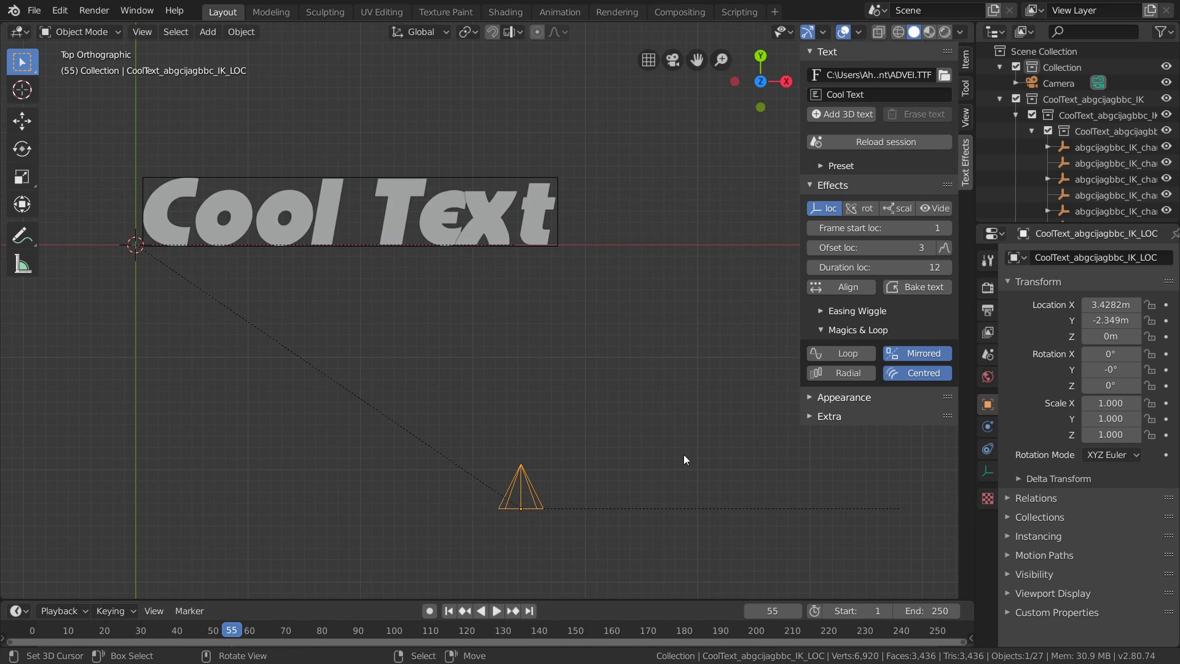
Set the location effect's easing interpolation to Back out.
{"action": "left_click", "coordinate": [822, 311]}
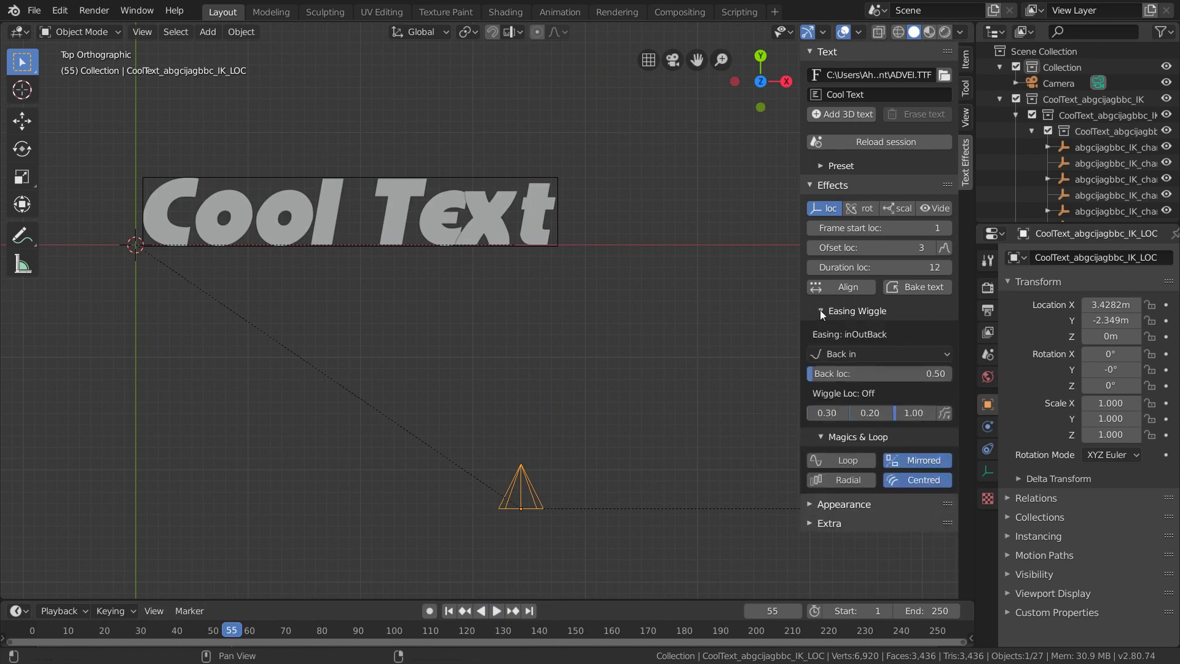
{"action": "left_click", "coordinate": [847, 354]}
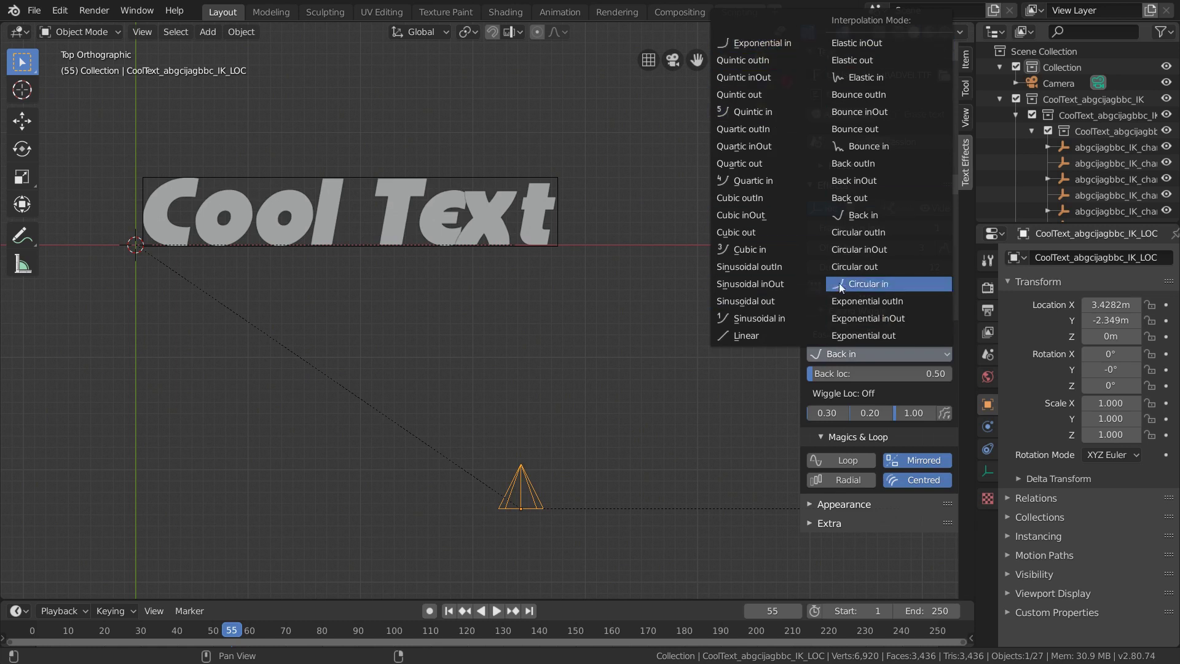
{"action": "left_click", "coordinate": [881, 198]}
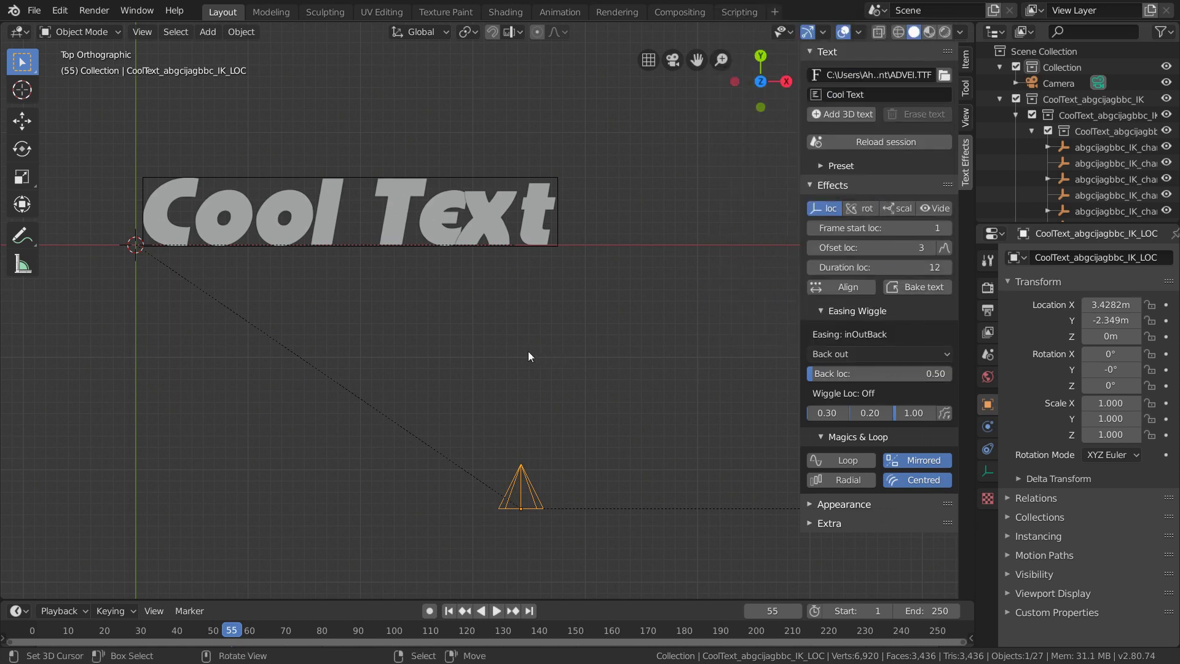
Set the location easing's Back amount to 2.00, preview from the first frame, and scrub back to frame 10 to inspect the overshoot.
{"action": "middle_click_drag", "start_coordinate": [432, 357], "coordinate": [532, 406], "text": "shift"}
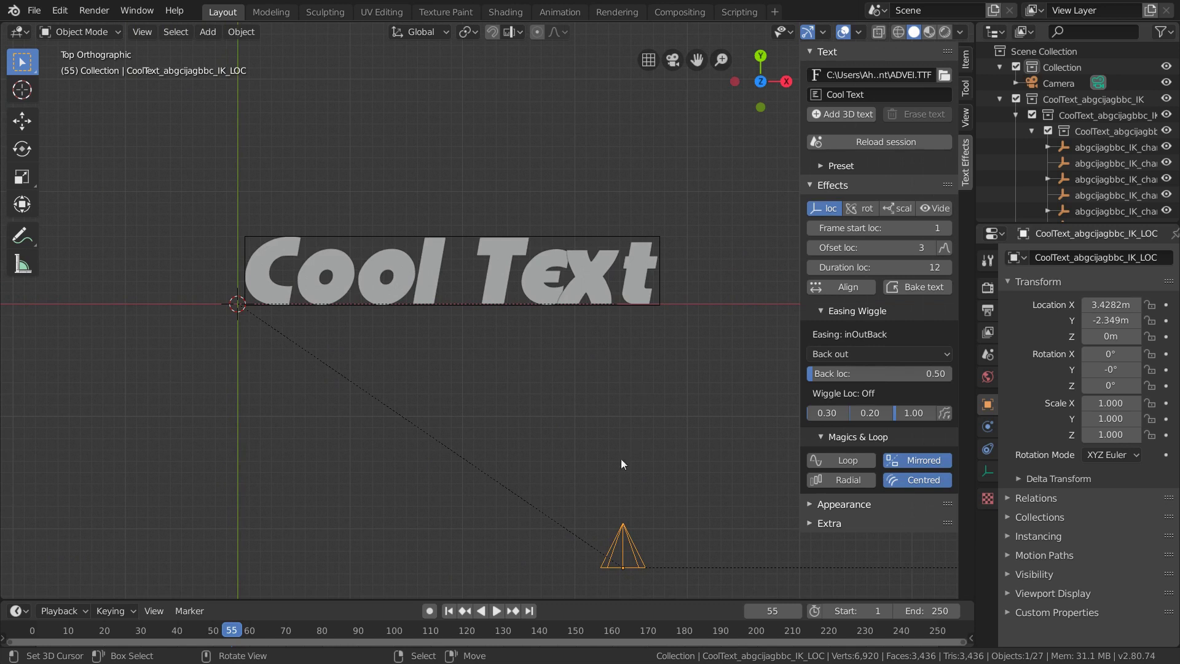
{"action": "left_click", "coordinate": [850, 370]}
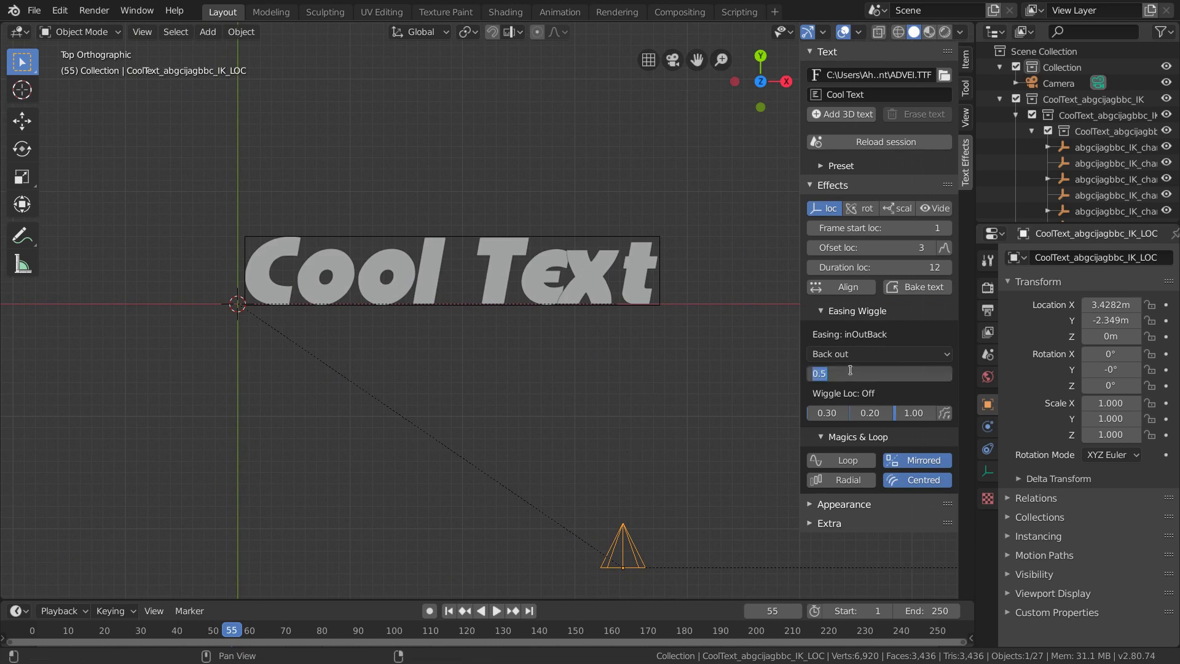
{"action": "type", "text": "2"}
{"action": "key", "text": "Return"}
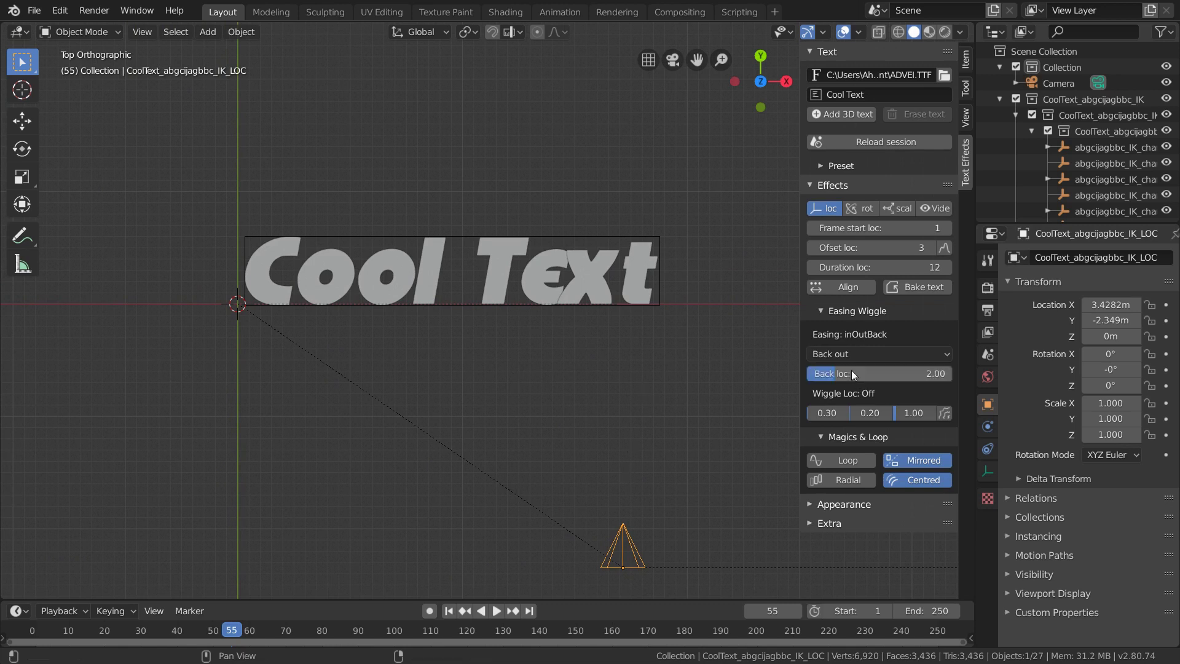
{"action": "left_click", "coordinate": [449, 610]}
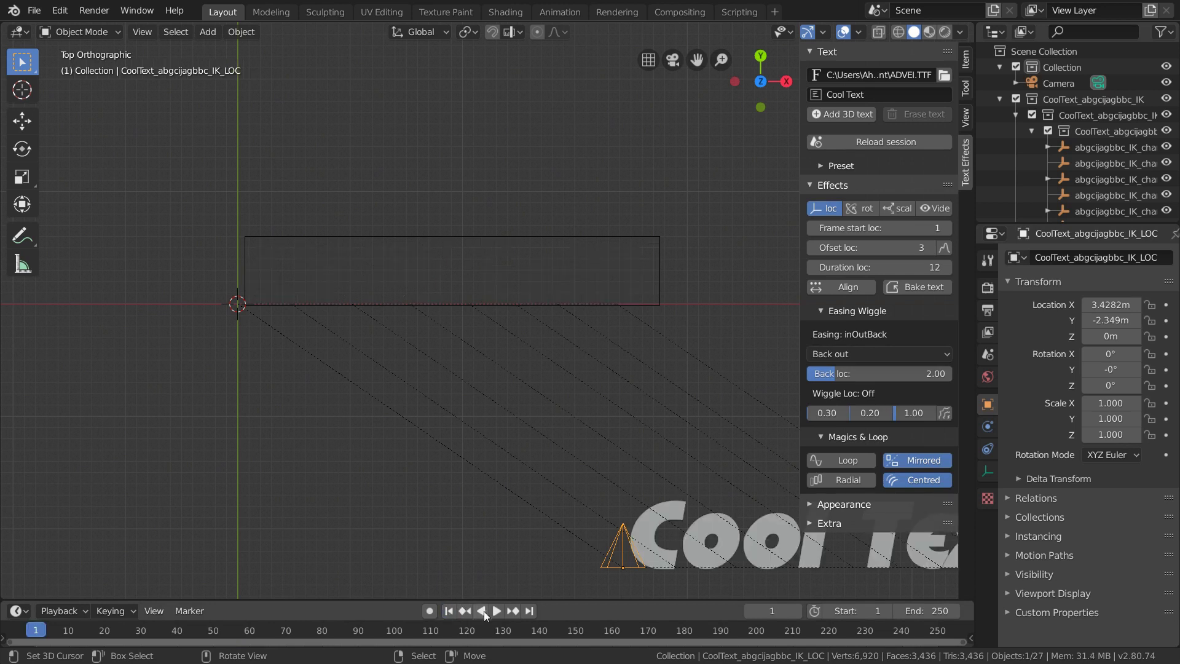
{"action": "left_click", "coordinate": [495, 611]}
{"action": "left_click", "coordinate": [490, 611]}
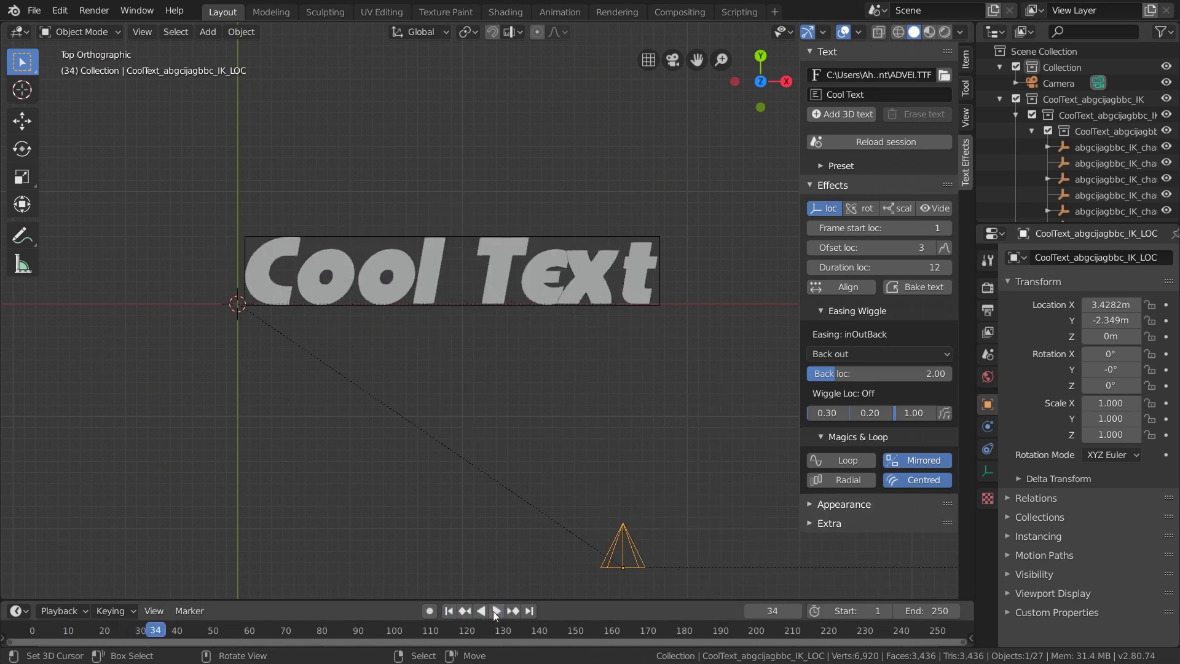
{"action": "left_click", "coordinate": [140, 631]}
{"action": "left_click_drag", "start_coordinate": [140, 633], "coordinate": [68, 637]}
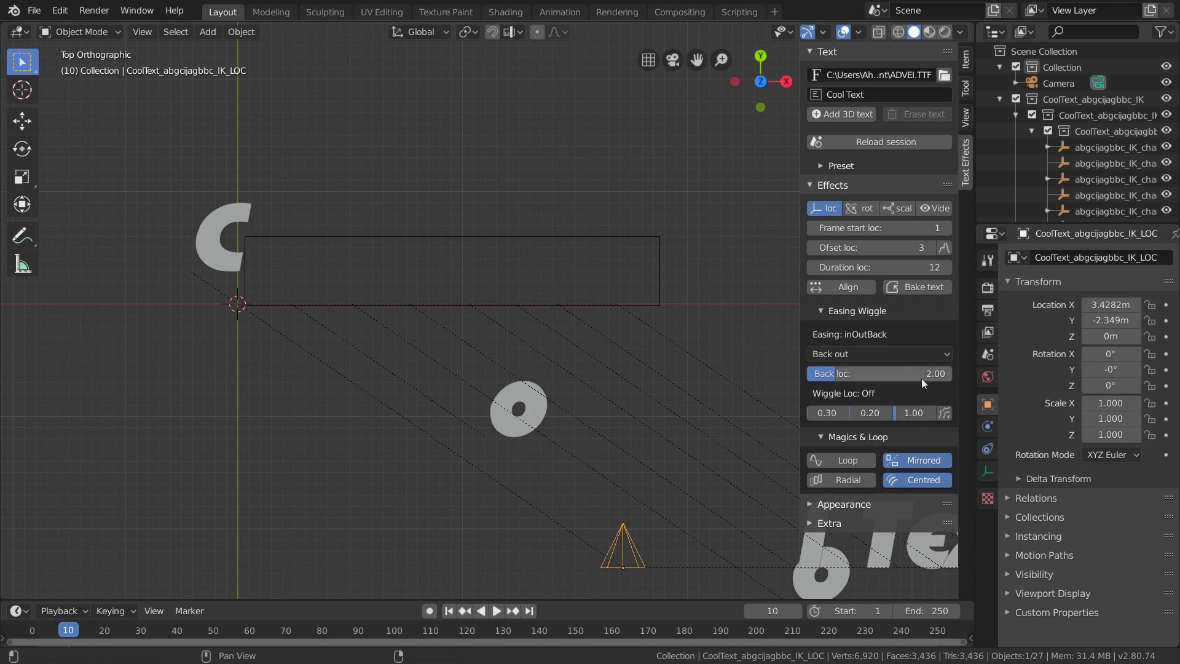
Set the location easing's Back amount to 10.00 and preview the animation from the first frame.
{"action": "double_click", "coordinate": [900, 373]}
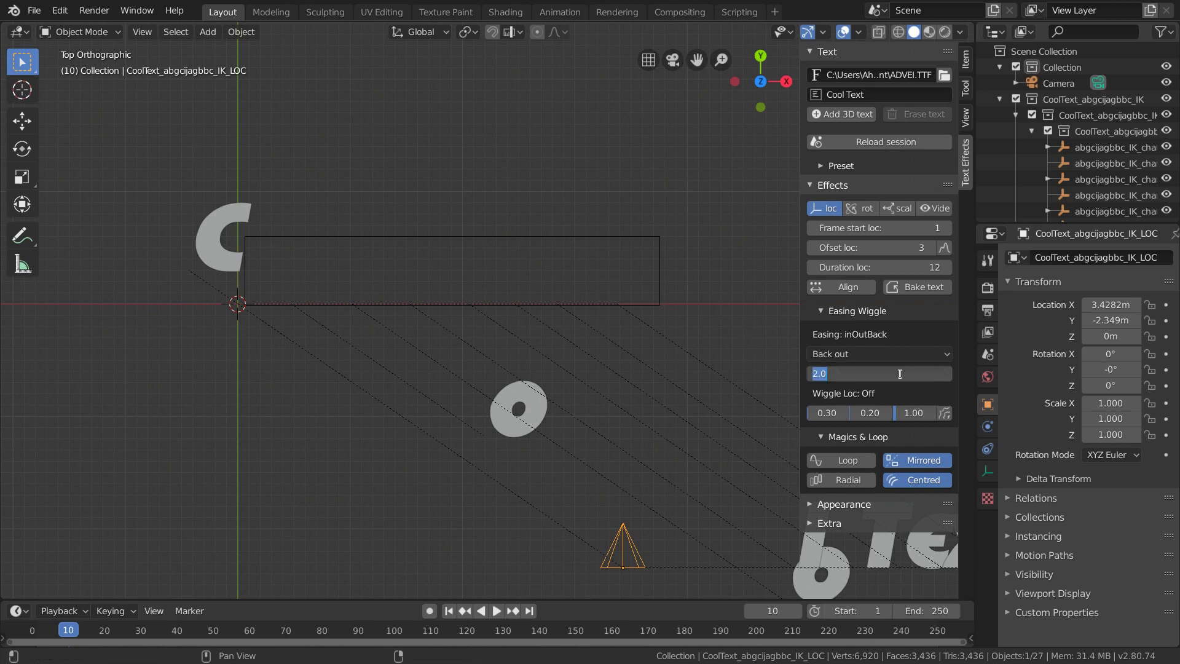
{"action": "type", "text": "10"}
{"action": "key", "text": "Return"}
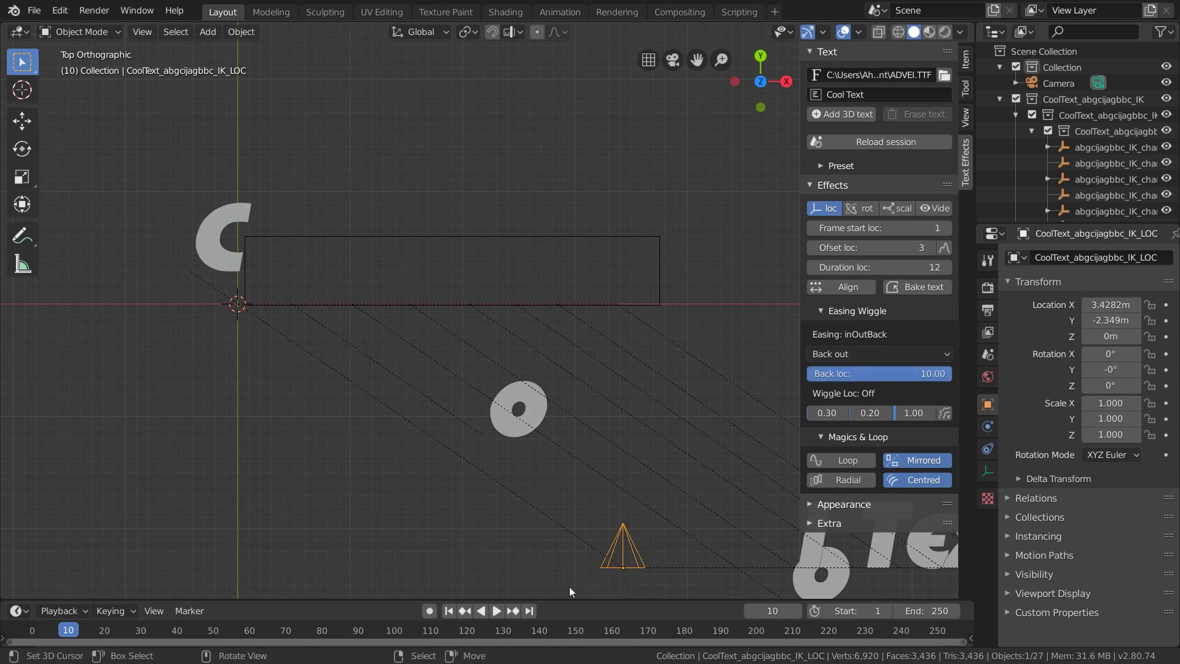
{"action": "left_click", "coordinate": [450, 611]}
{"action": "left_click", "coordinate": [495, 612]}
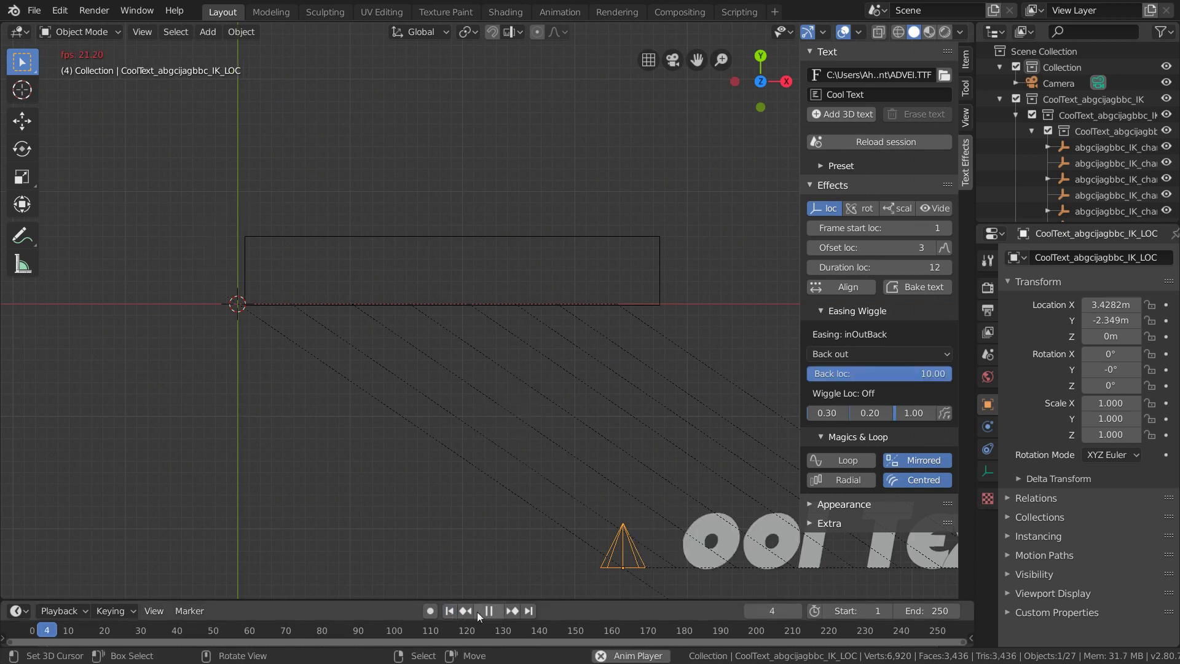
{"action": "left_click", "coordinate": [490, 612]}
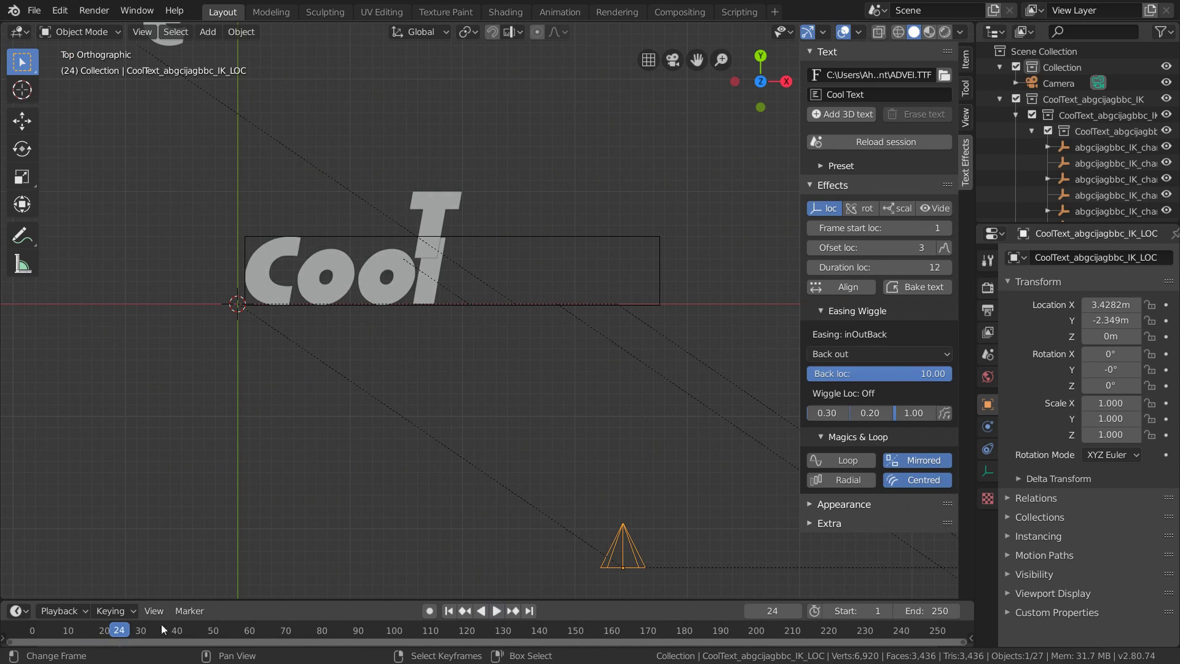
Scrub the timeline back to frame 8 to examine how far the first letter overshoots its final position.
{"action": "left_click", "coordinate": [117, 633]}
{"action": "left_click_drag", "start_coordinate": [117, 634], "coordinate": [72, 632]}
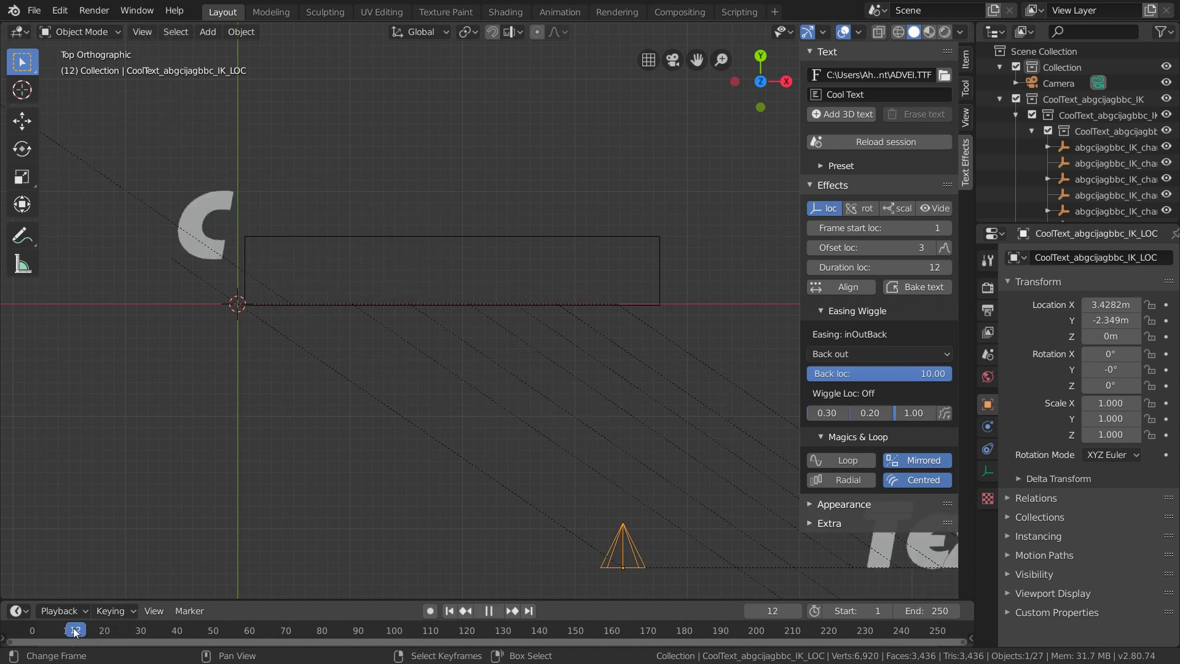
{"action": "key", "text": "Escape"}
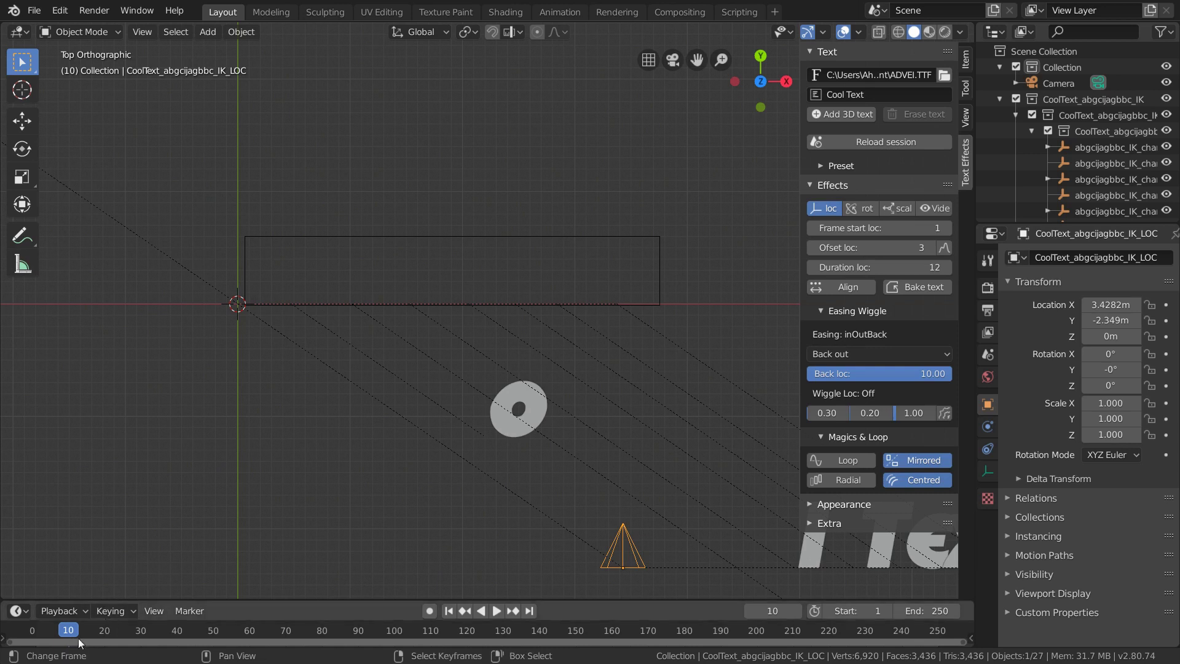
{"action": "key", "text": "space"}
{"action": "left_click", "coordinate": [65, 635]}
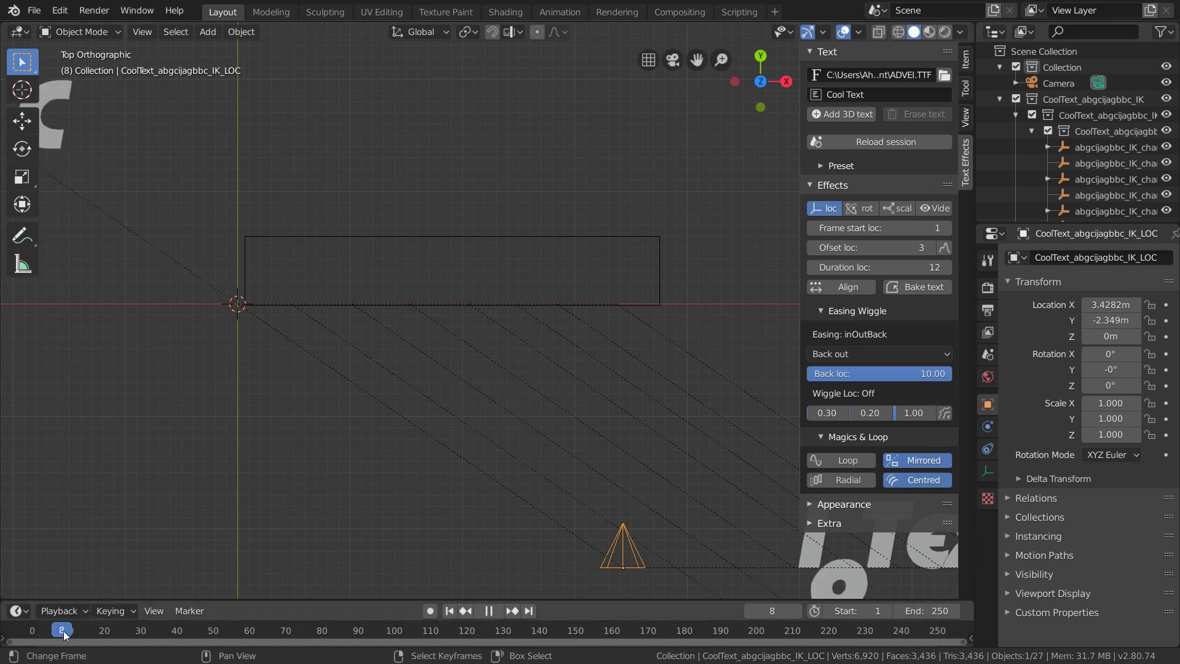
{"action": "key", "text": "space"}
{"action": "scroll", "coordinate": [234, 243], "scroll_direction": "left", "scroll_amount": 2, "text": "ctrl"}
{"action": "scroll", "coordinate": [265, 258], "scroll_direction": "down", "scroll_amount": 1}
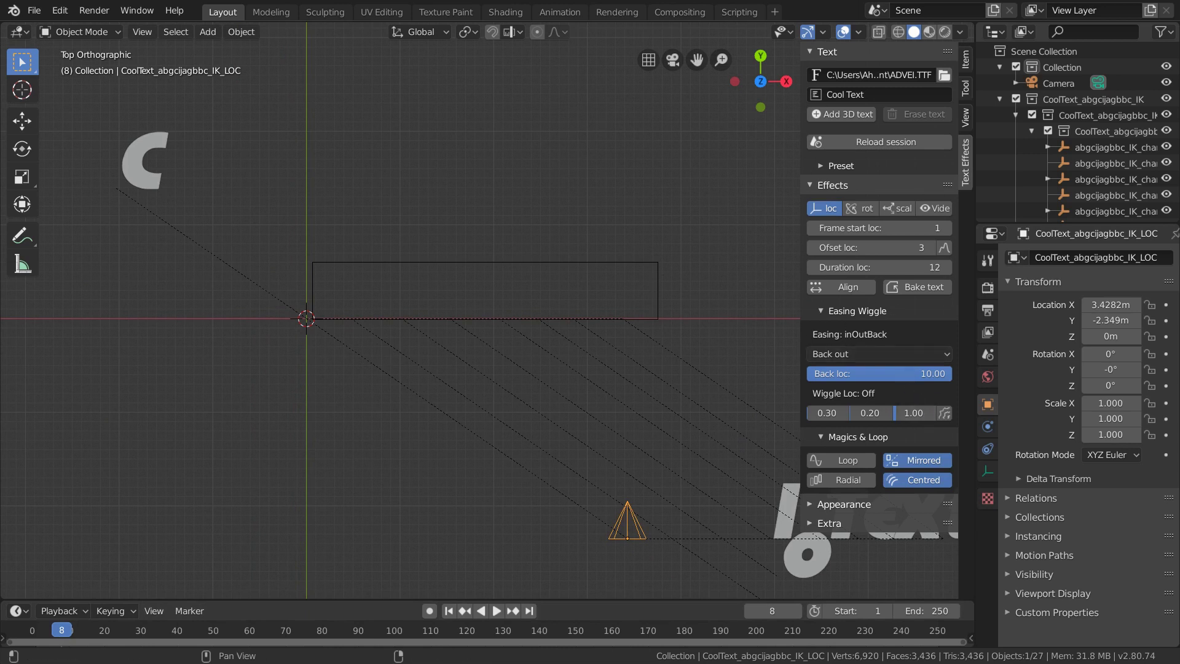
Set the location easing's Back amount to 1.00 and preview the animation from the first frame.
{"action": "left_click", "coordinate": [903, 371]}
{"action": "type", "text": "1"}
{"action": "key", "text": "Return"}
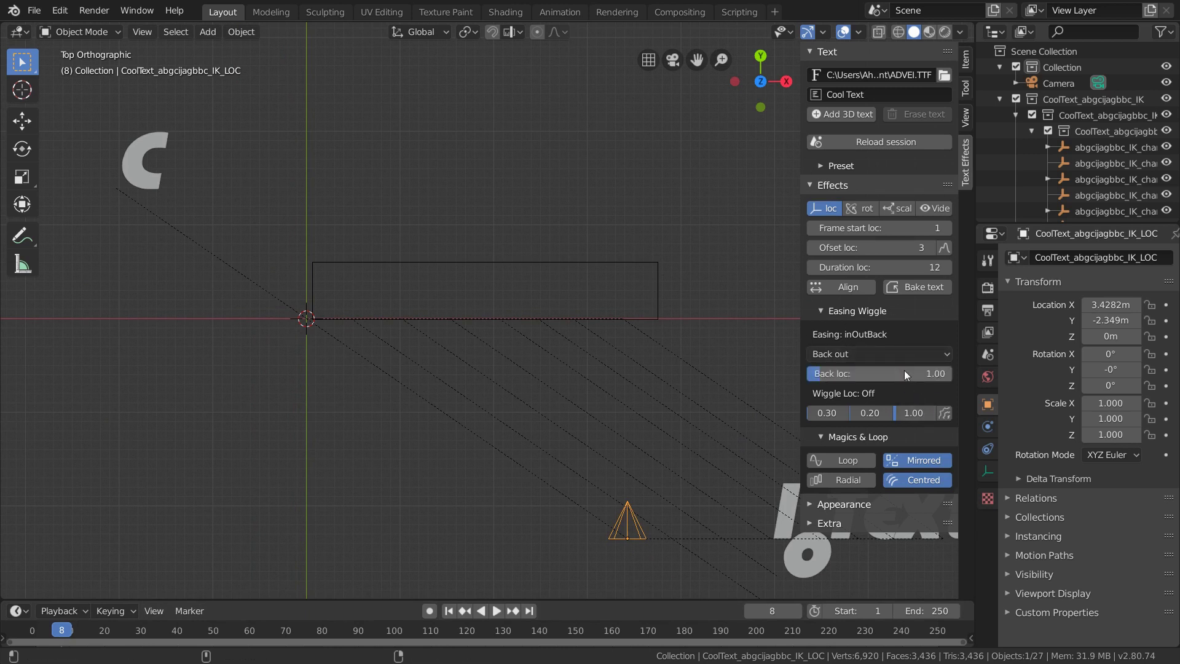
{"action": "key", "text": "shift+Left"}
{"action": "left_click", "coordinate": [496, 611]}
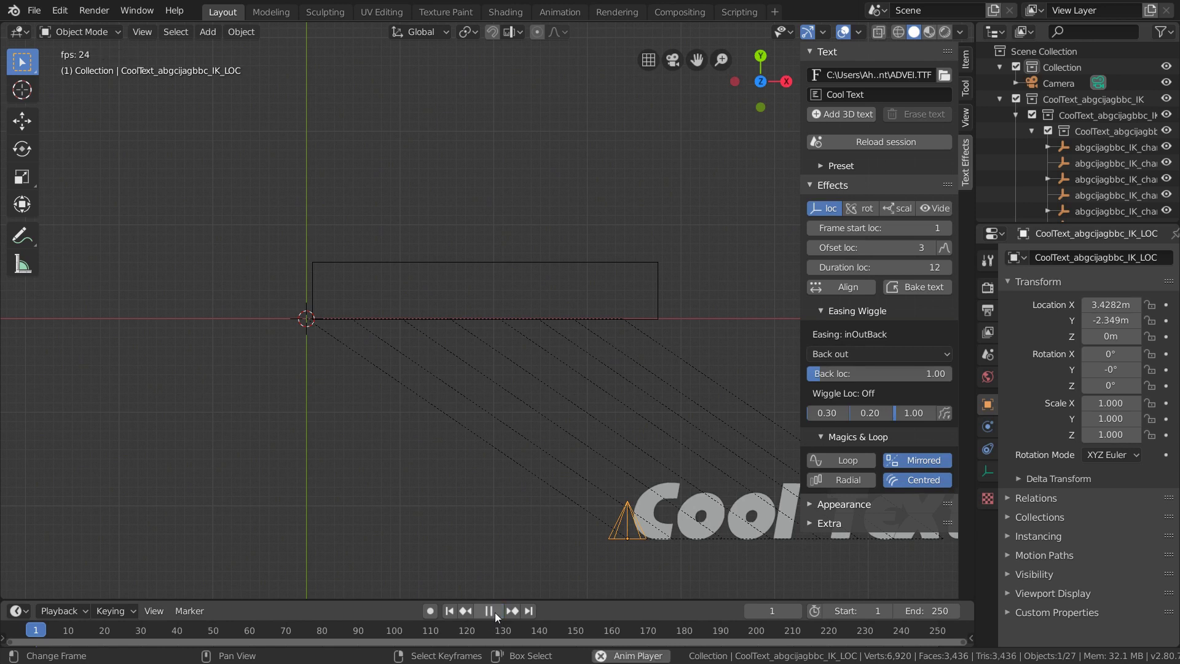
{"action": "left_click", "coordinate": [492, 611]}
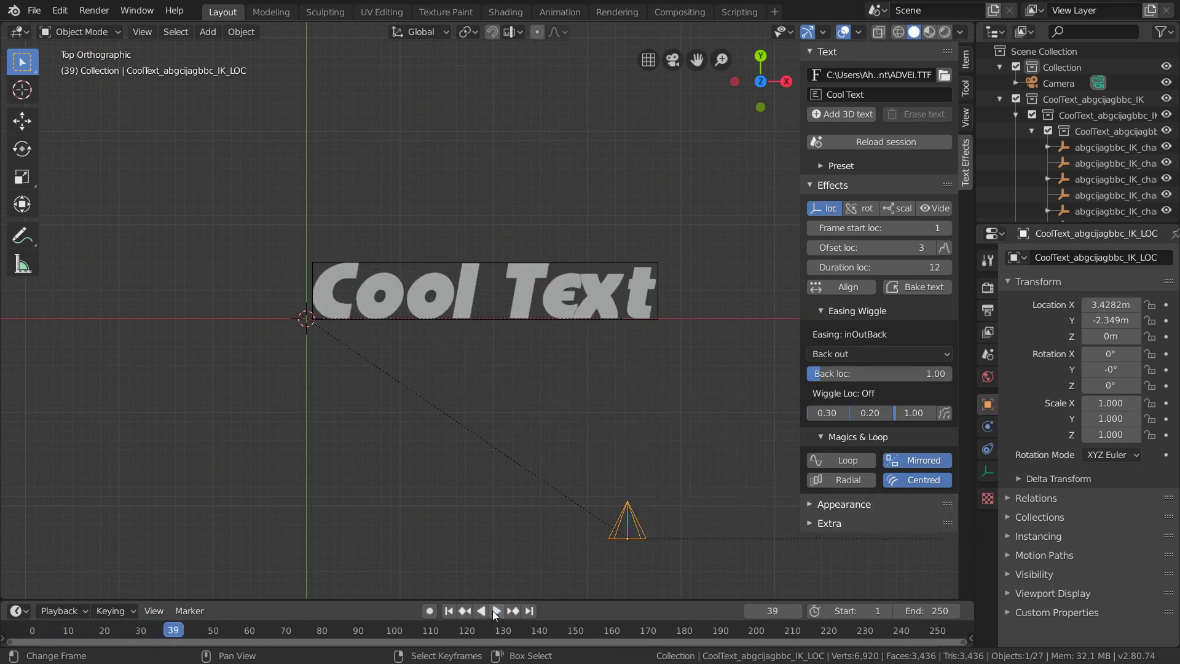
Enable the location wiggle, set its three values to 1.00, 2.00 and 2.61, and preview the animation from the first frame.
{"action": "middle_click_drag", "start_coordinate": [583, 425], "coordinate": [525, 364], "text": "shift"}
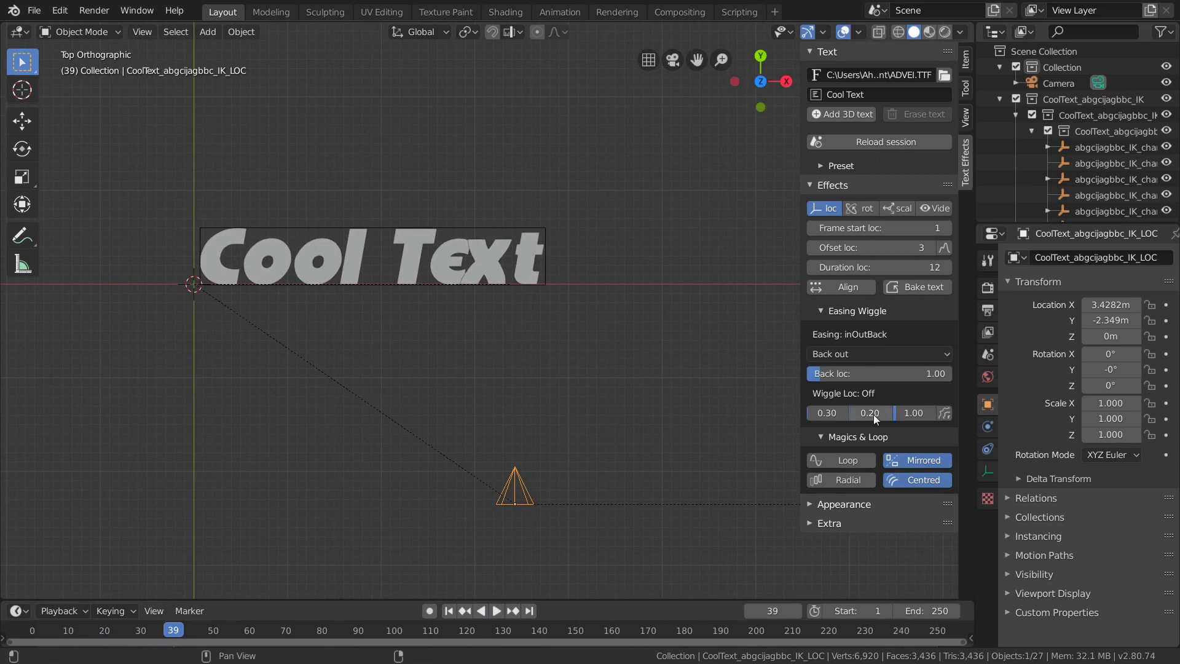
{"action": "left_click", "coordinate": [946, 414]}
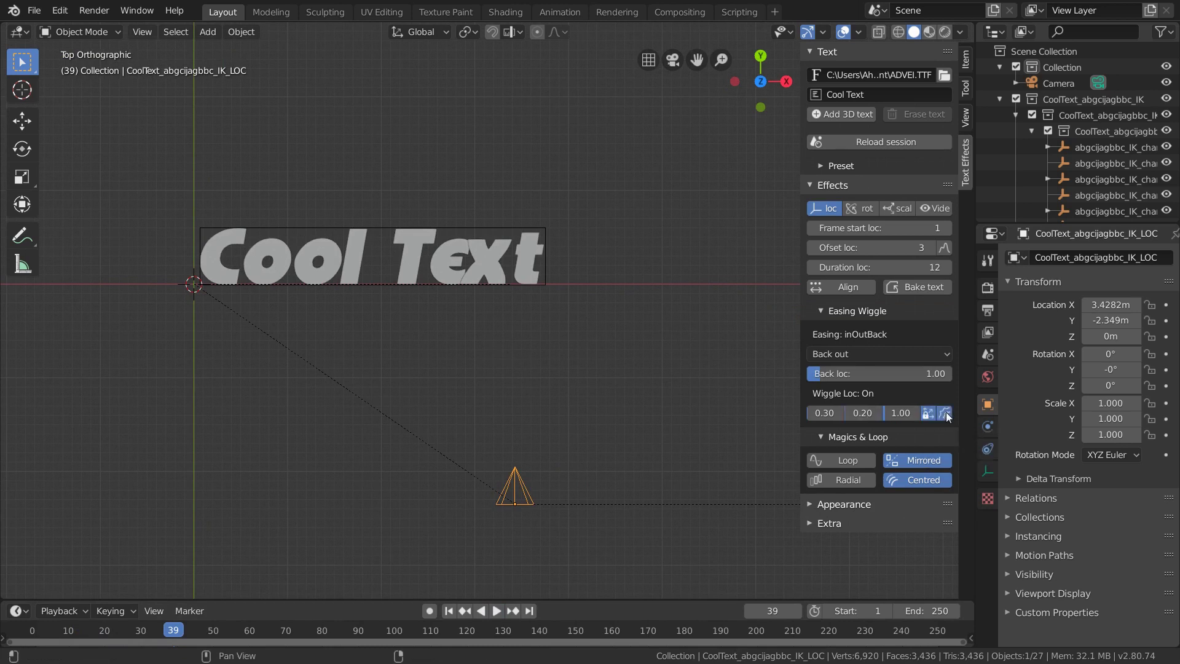
{"action": "left_click", "coordinate": [828, 413]}
{"action": "type", "text": "1."}
{"action": "left_click", "coordinate": [859, 413]}
{"action": "type", "text": "2."}
{"action": "left_click_drag", "start_coordinate": [892, 414], "coordinate": [895, 418]}
{"action": "left_click", "coordinate": [448, 611]}
{"action": "left_click", "coordinate": [497, 611]}
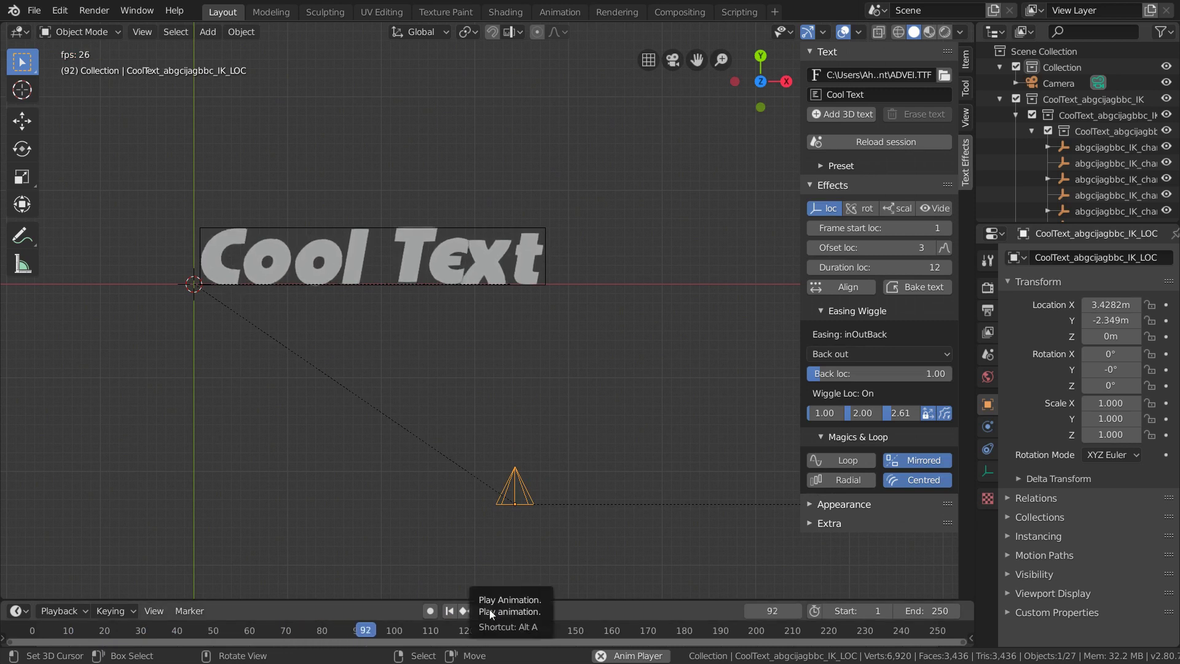
{"action": "left_click", "coordinate": [489, 610]}
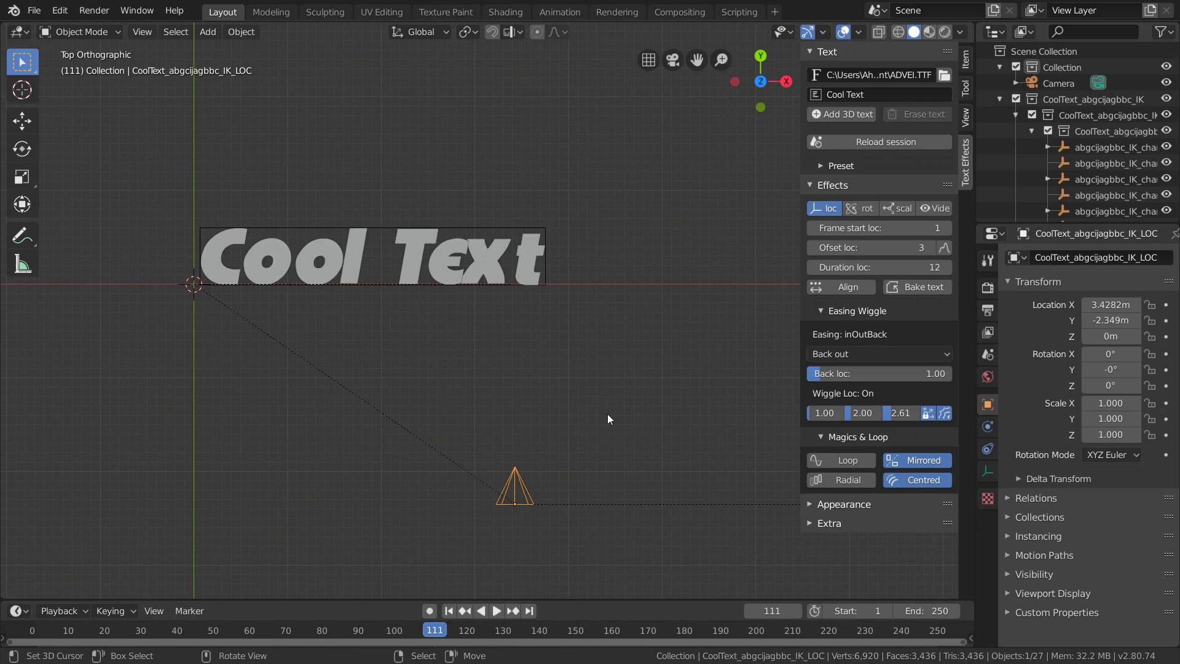
Rotate the location controller about 68° around its local X axis.
{"action": "middle_click_drag", "start_coordinate": [410, 399], "coordinate": [398, 449]}
{"action": "middle_click_drag", "start_coordinate": [472, 404], "coordinate": [659, 442]}
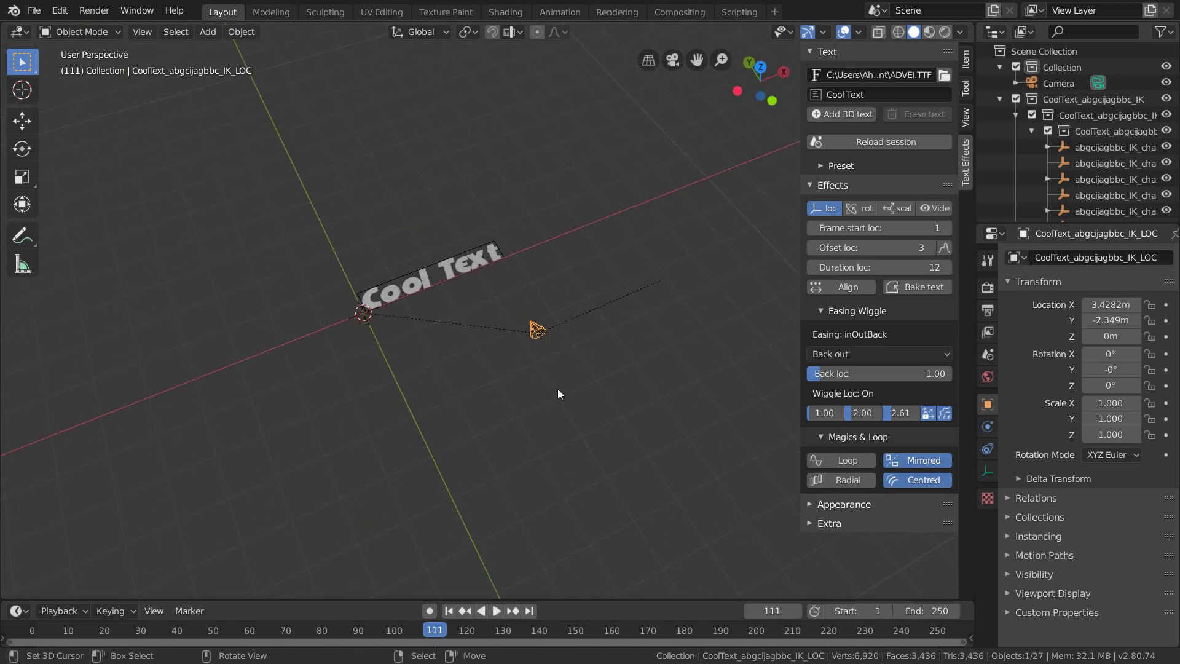
{"action": "middle_click_drag", "start_coordinate": [558, 390], "coordinate": [472, 337]}
{"action": "scroll", "coordinate": [478, 351], "scroll_direction": "up", "scroll_amount": 4}
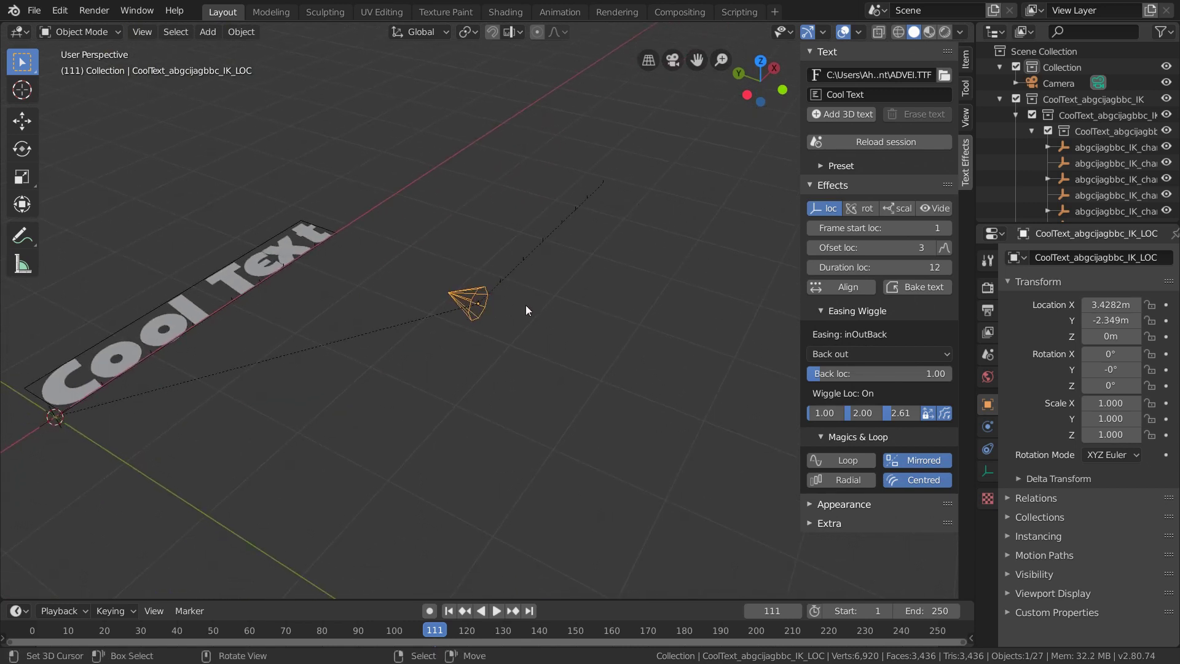
{"action": "key", "text": "r"}
{"action": "key", "text": "x"}
{"action": "key", "text": "x"}
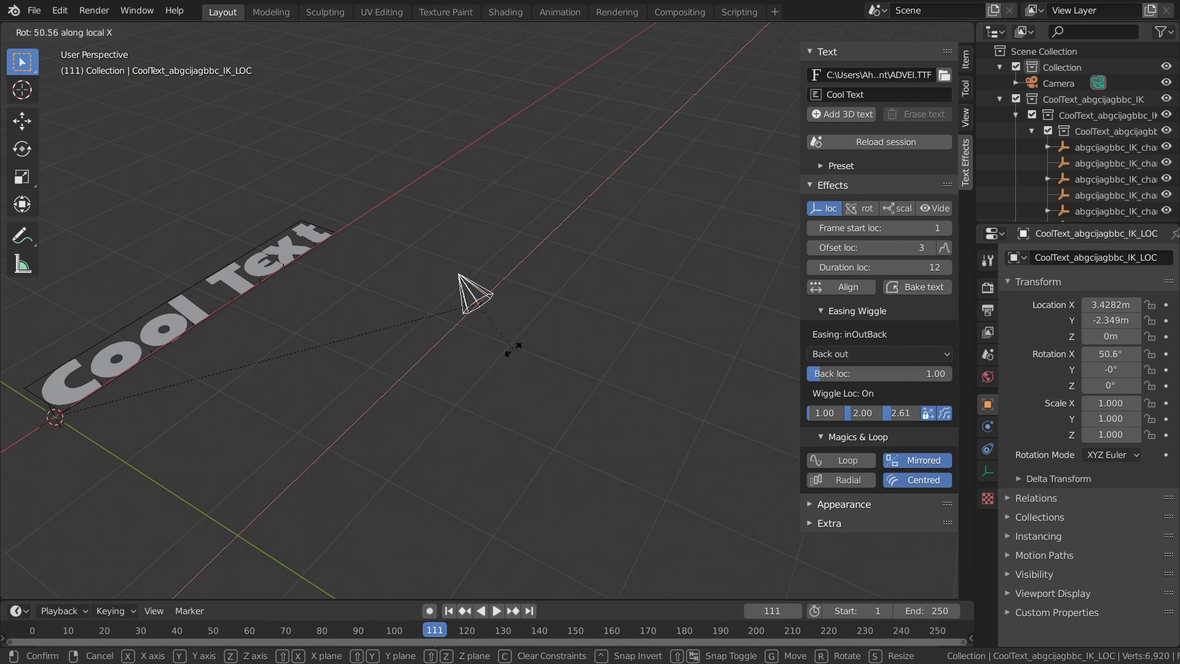
{"action": "left_click", "coordinate": [500, 367]}
Rotate the location controller about 58° around the global Y axis and scale it up to about 2.007.
{"action": "key", "text": "r"}
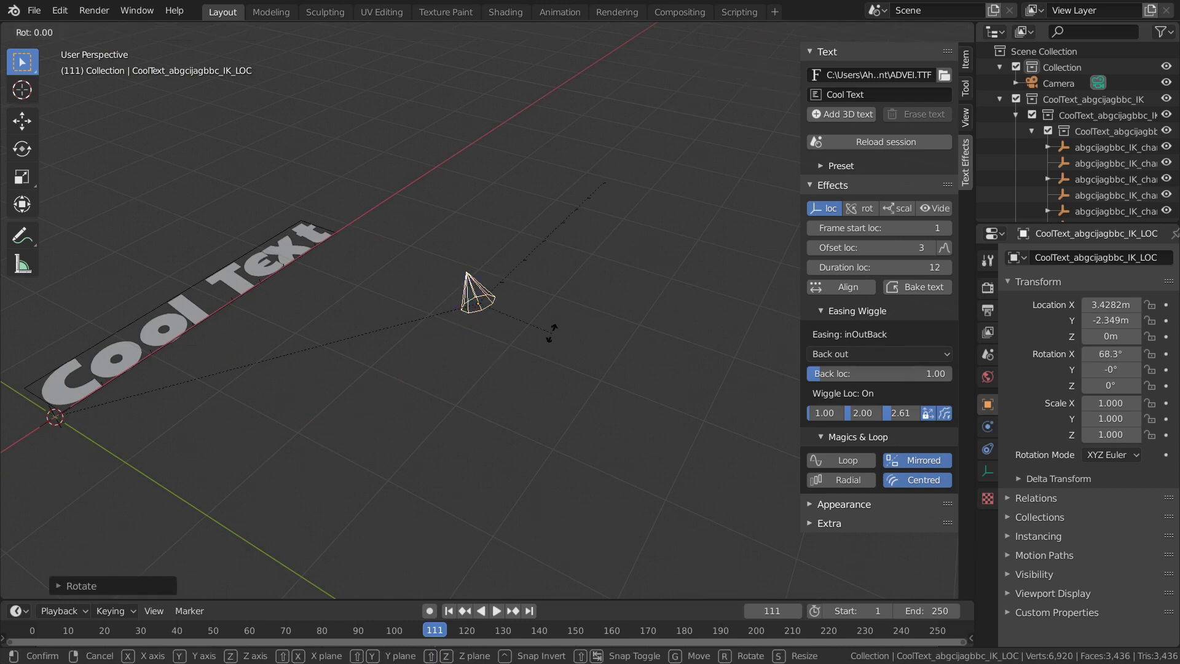
{"action": "key", "text": "z"}
{"action": "key", "text": "Escape"}
{"action": "key", "text": "r"}
{"action": "key", "text": "y"}
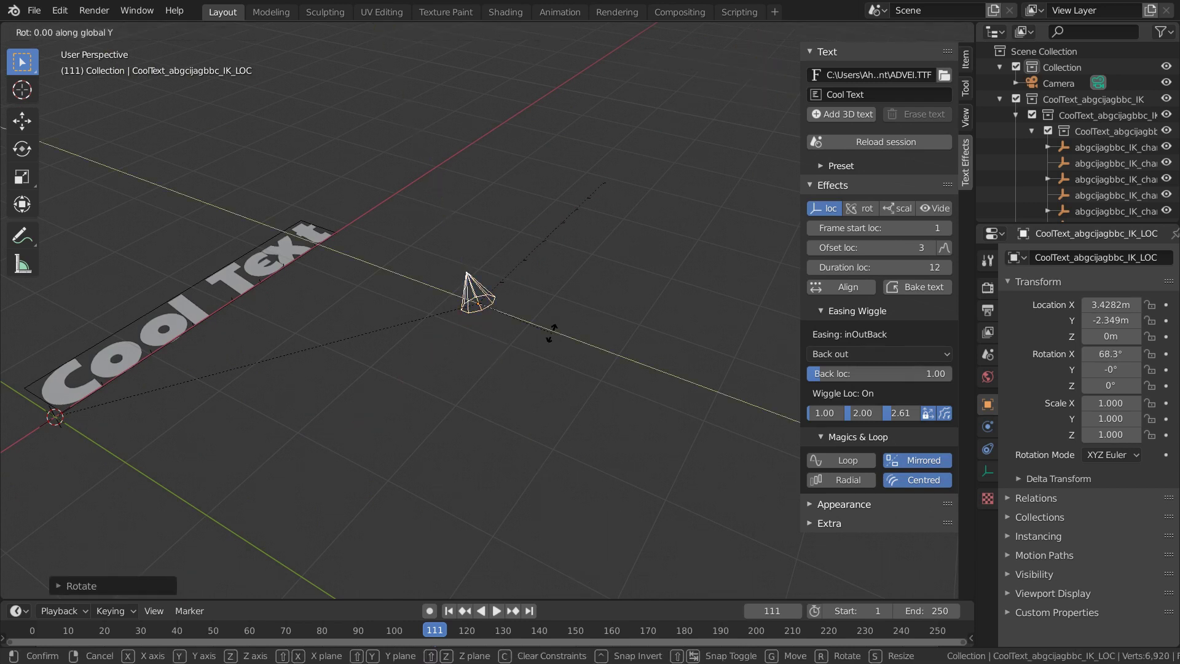
{"action": "left_click", "coordinate": [501, 434]}
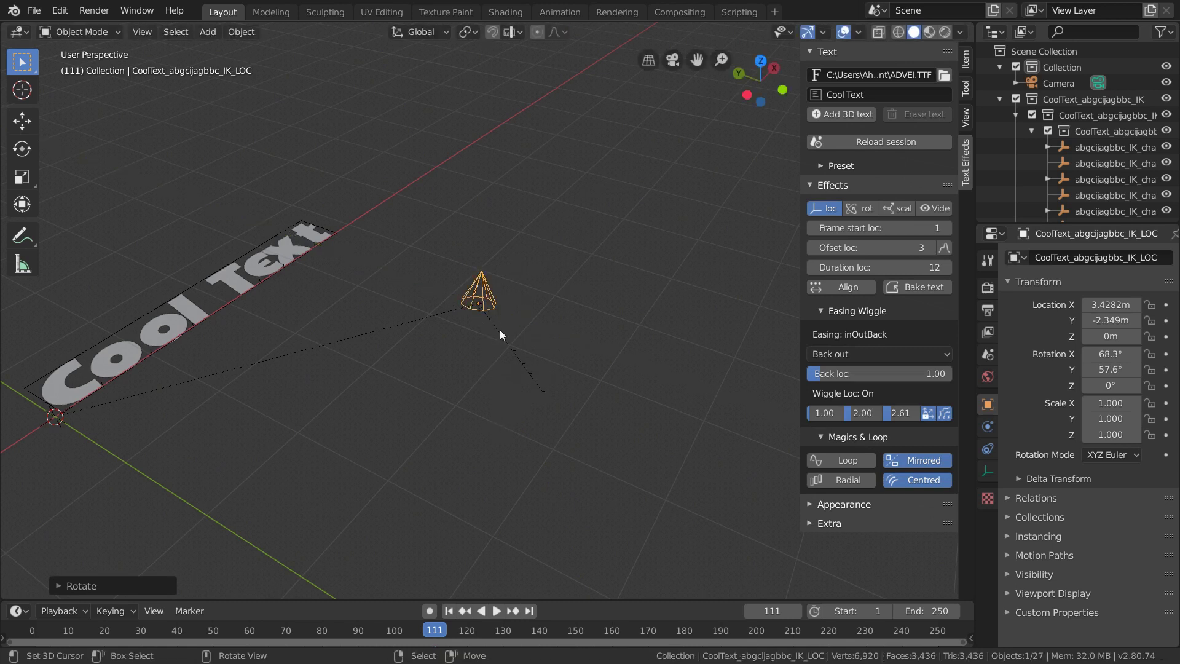
{"action": "key", "text": "s"}
{"action": "left_click", "coordinate": [586, 341]}
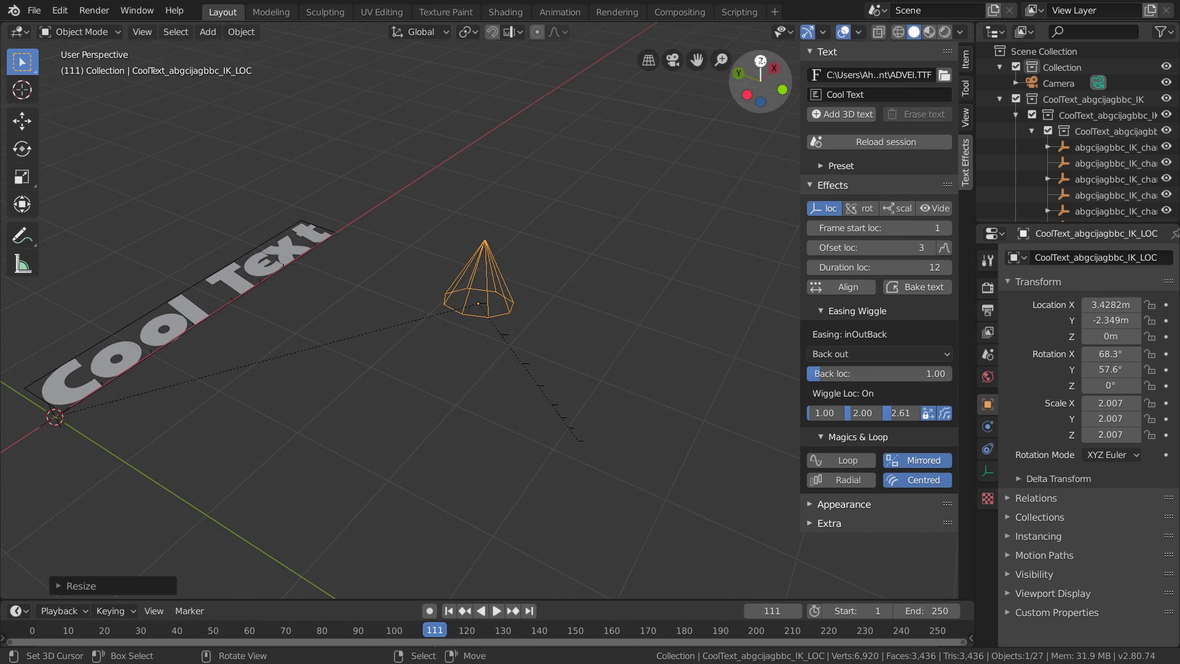
Switch to the top view and preview the letter animation from the first frame.
{"action": "left_click", "coordinate": [761, 61]}
{"action": "left_click", "coordinate": [449, 611]}
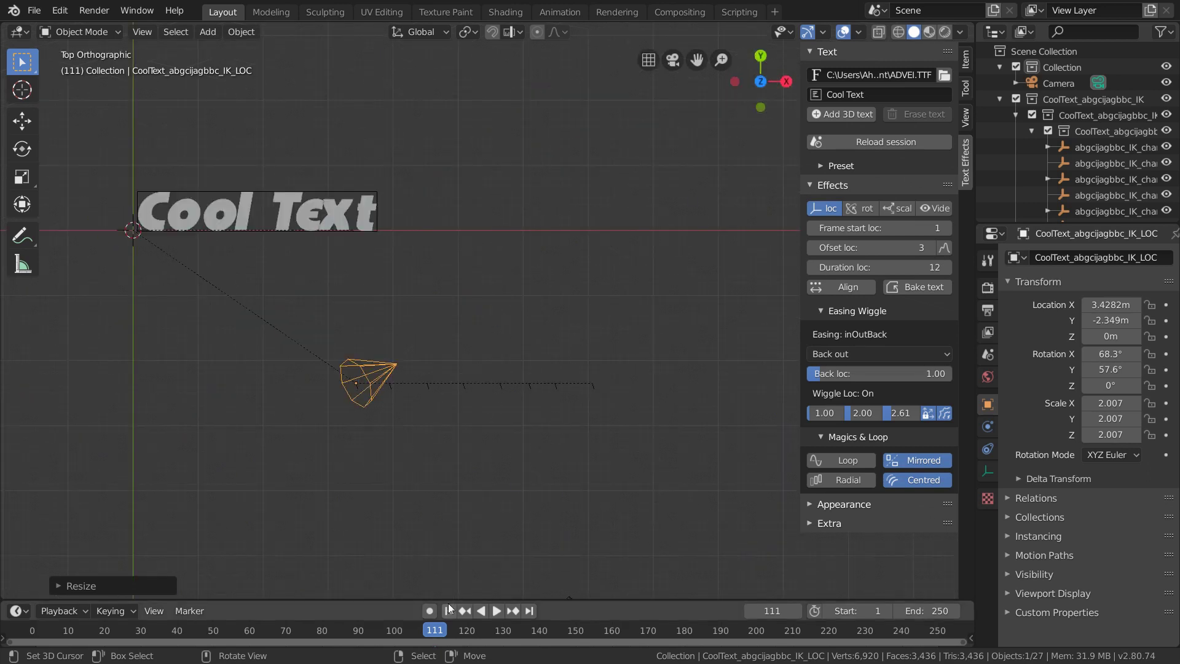
{"action": "left_click", "coordinate": [496, 612]}
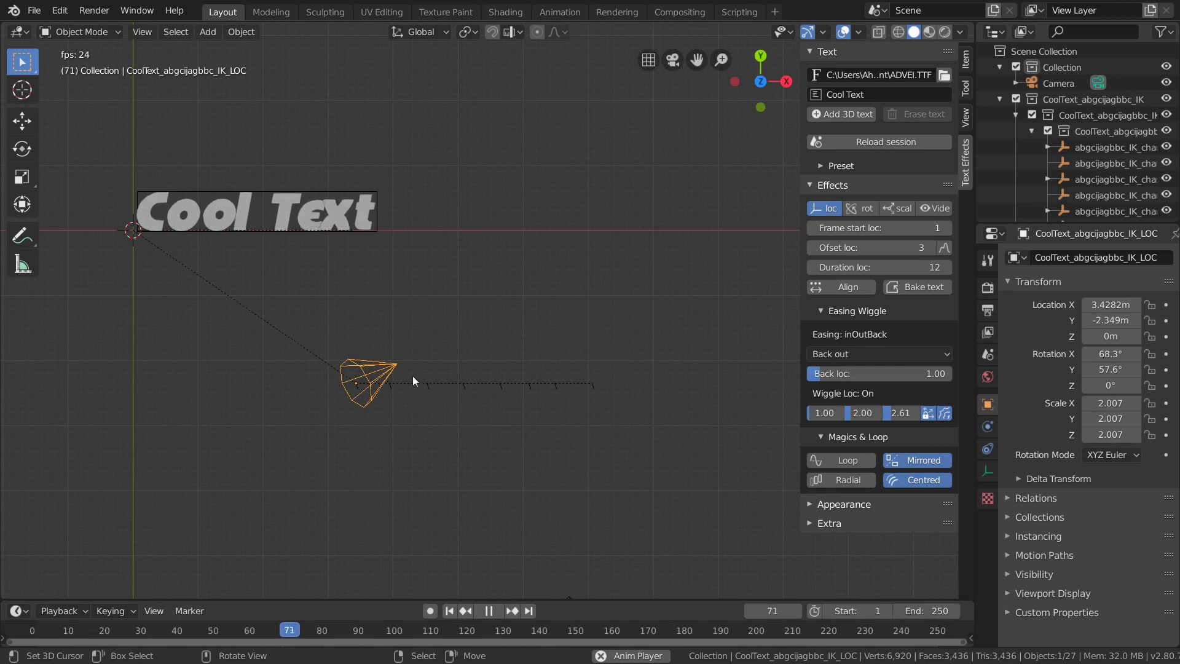
{"action": "middle_click_drag", "start_coordinate": [412, 375], "coordinate": [540, 400], "text": "shift"}
{"action": "left_click", "coordinate": [489, 610]}
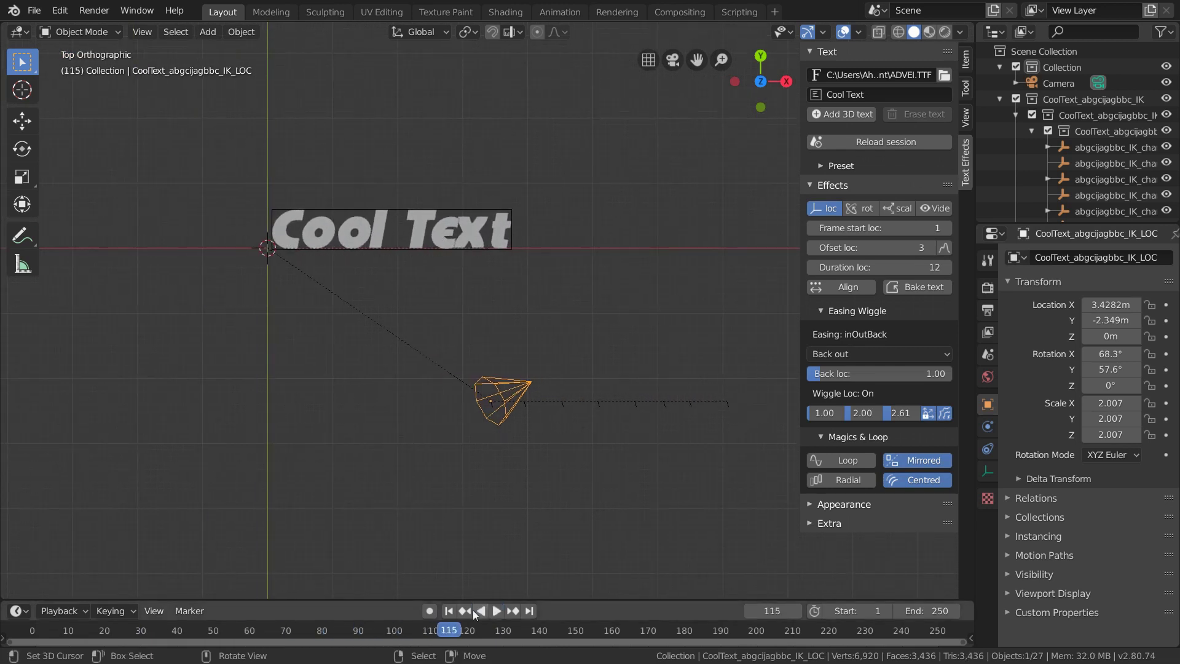
{"action": "middle_click_drag", "start_coordinate": [432, 402], "coordinate": [347, 398], "text": "shift"}
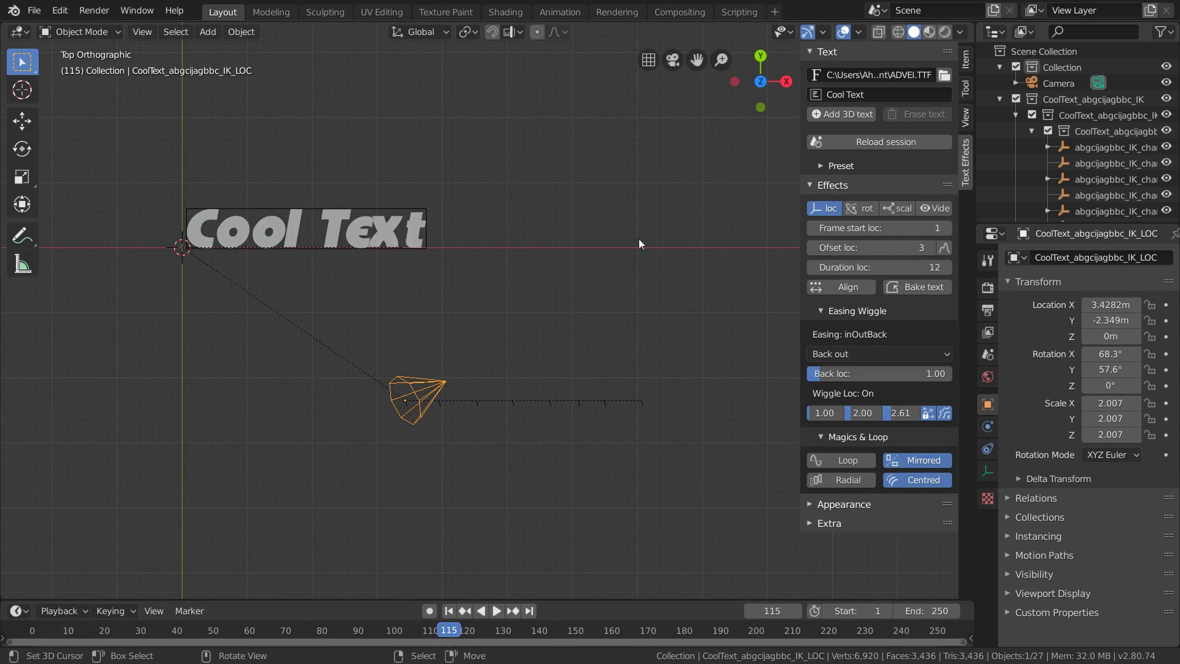
Set the rotation effect's start frame to 1.
{"action": "left_click", "coordinate": [866, 208]}
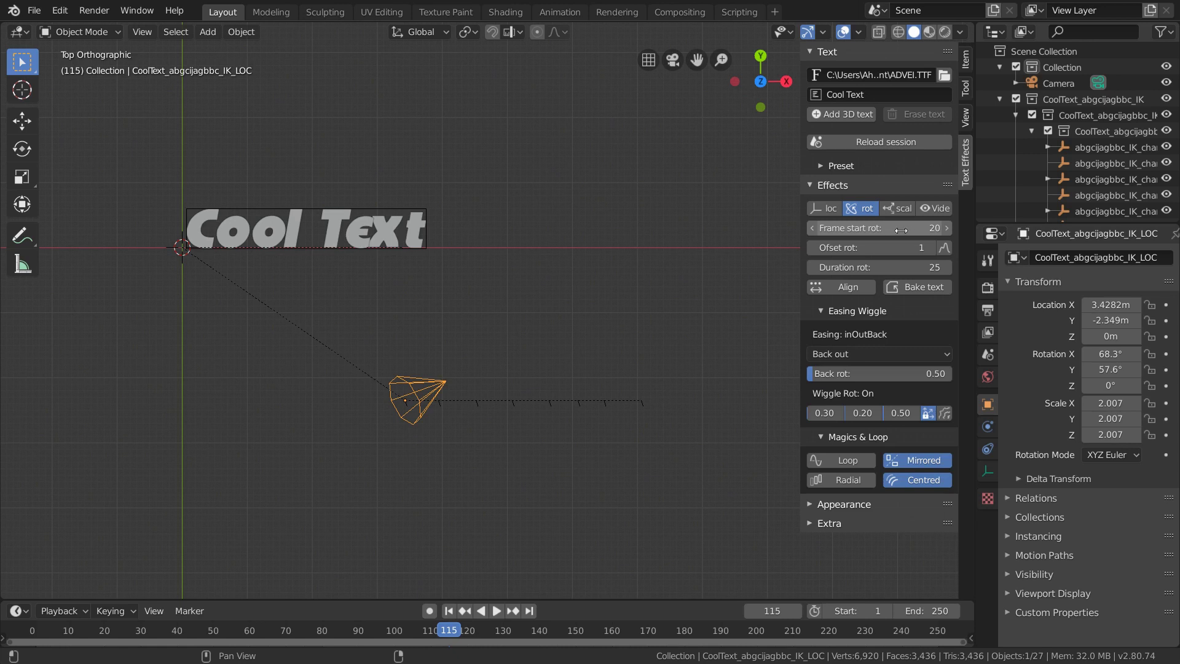
{"action": "left_click", "coordinate": [902, 229]}
{"action": "type", "text": "1"}
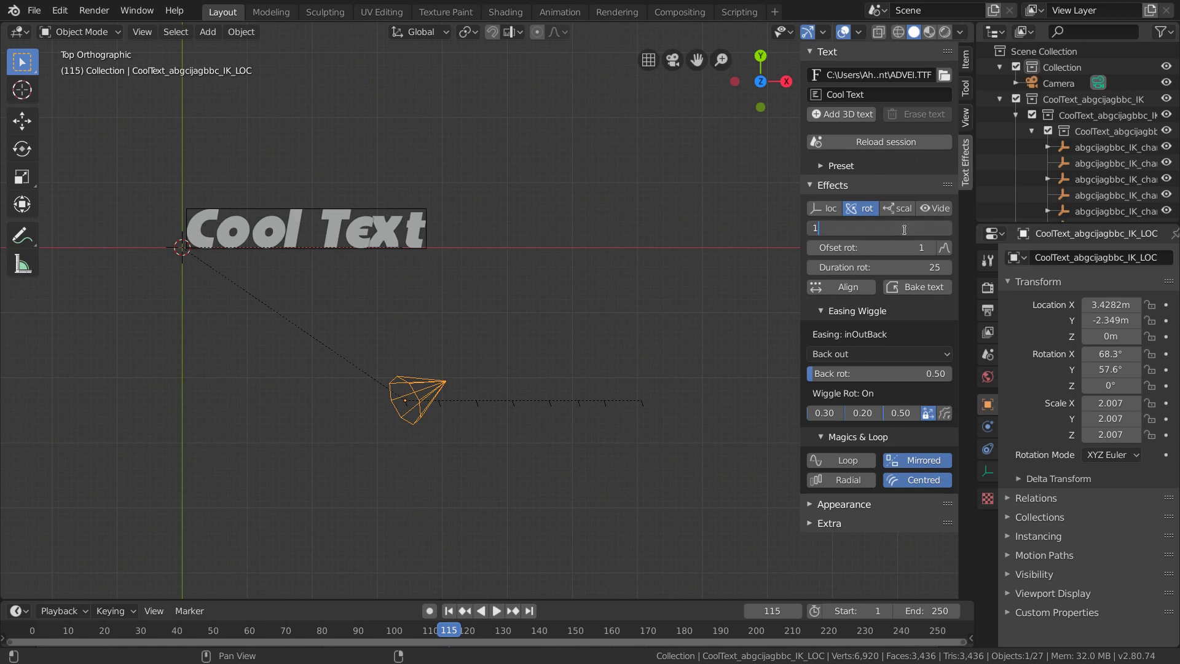
{"action": "key", "text": "Return"}
Align the rotation and scale effects with the location effect's settings and preview the animation from the first frame.
{"action": "left_click", "coordinate": [836, 206]}
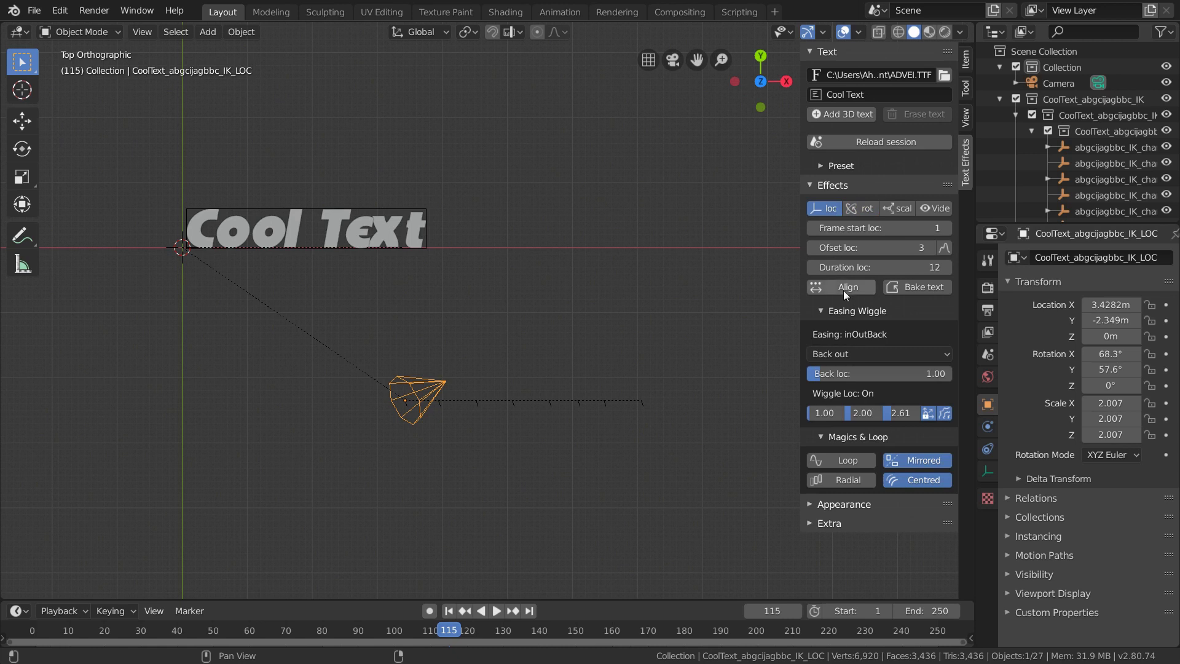
{"action": "left_click", "coordinate": [862, 209]}
{"action": "left_click", "coordinate": [895, 209]}
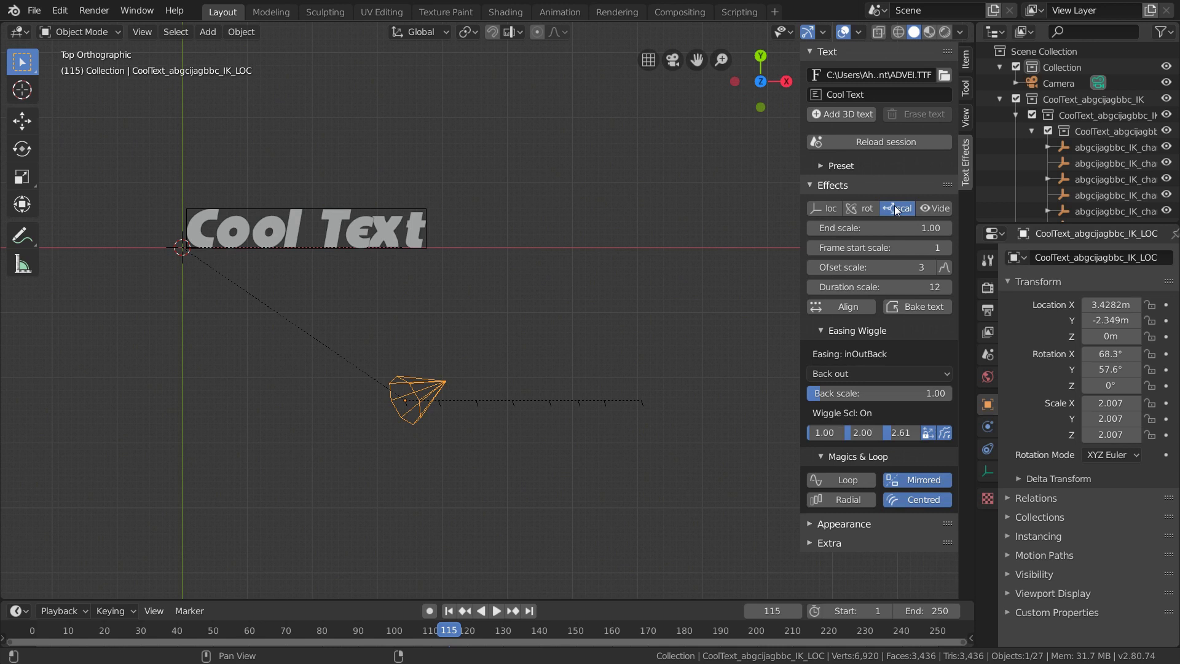
{"action": "left_click", "coordinate": [825, 209]}
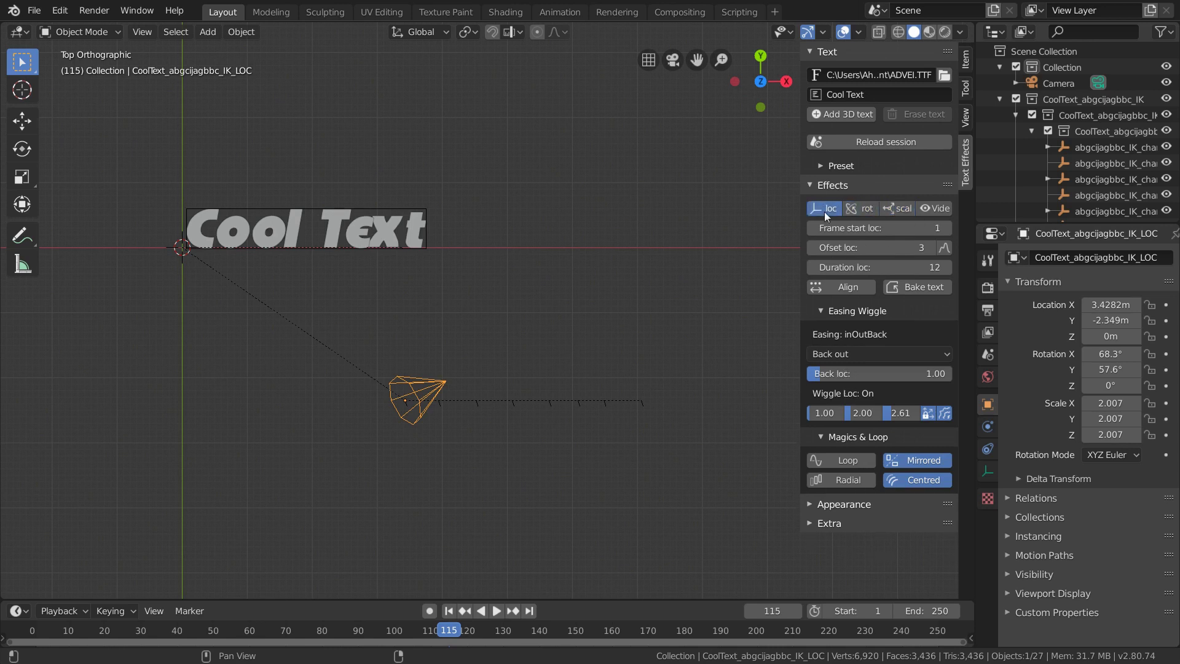
{"action": "left_click", "coordinate": [449, 610]}
{"action": "left_click", "coordinate": [498, 611]}
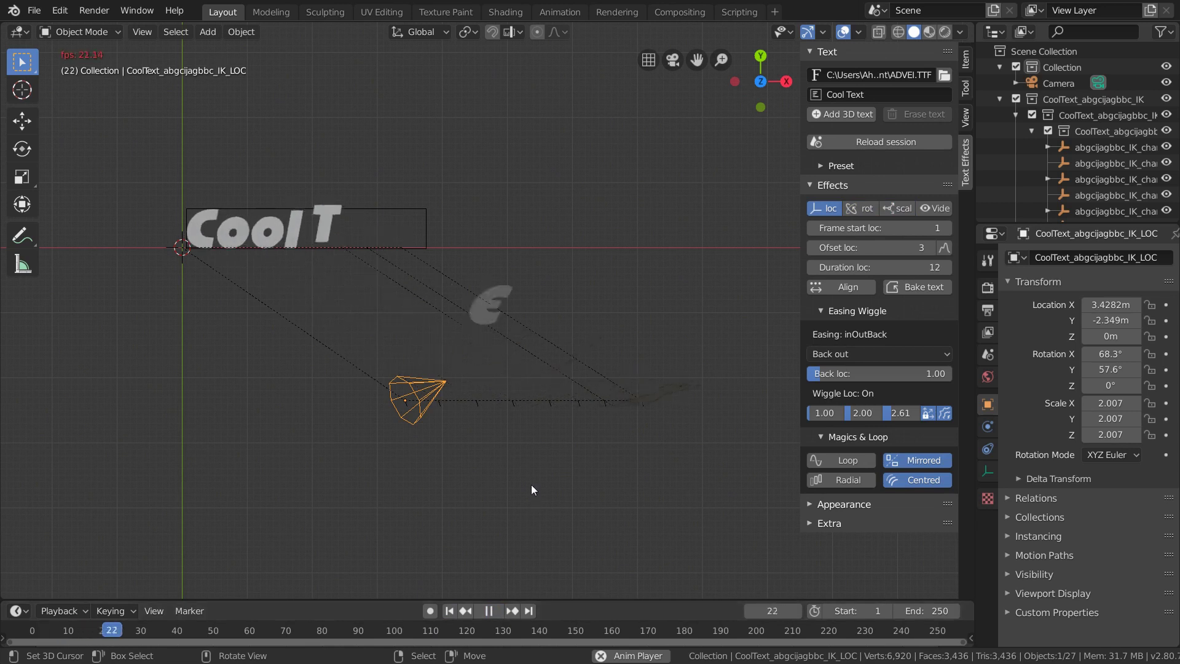
{"action": "key", "text": "space"}
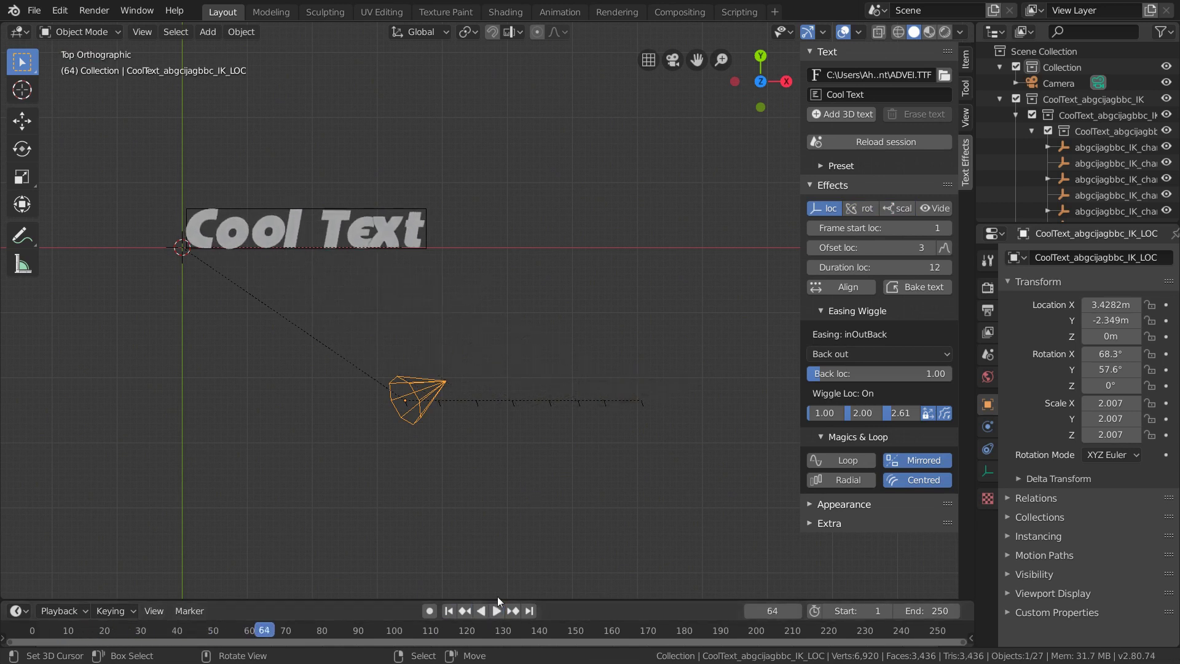
Set the rotation effect's start frame to 2 and the scale effect's start frame to 4.
{"action": "left_click", "coordinate": [859, 209]}
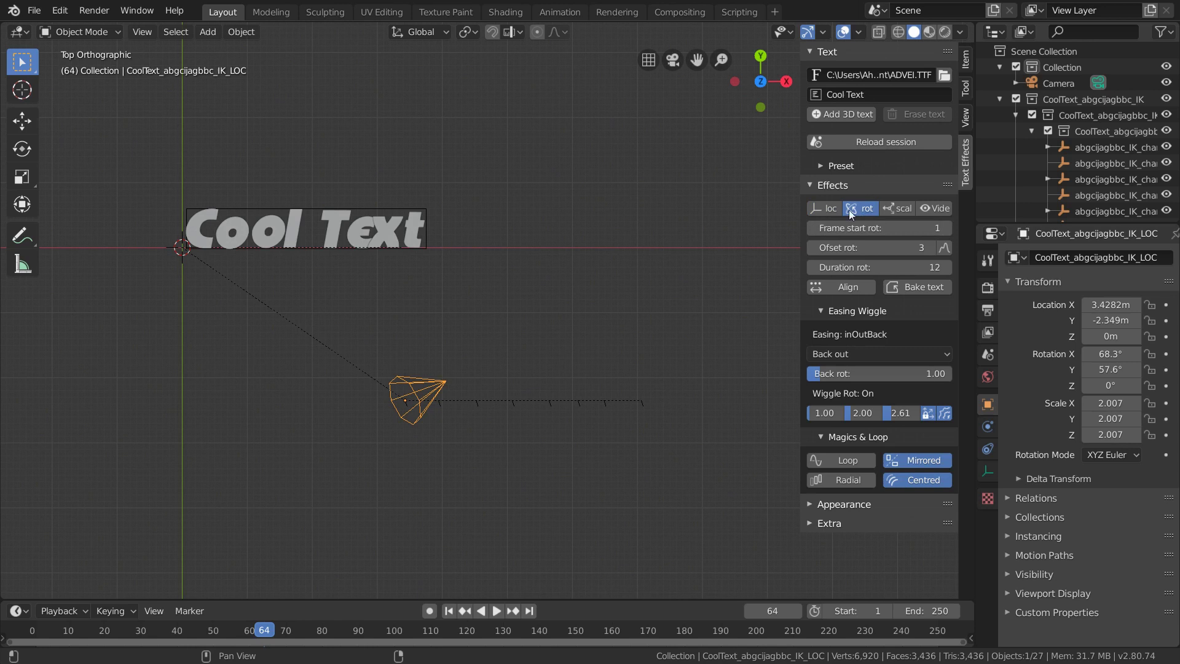
{"action": "left_click", "coordinate": [950, 227]}
{"action": "left_click", "coordinate": [949, 228]}
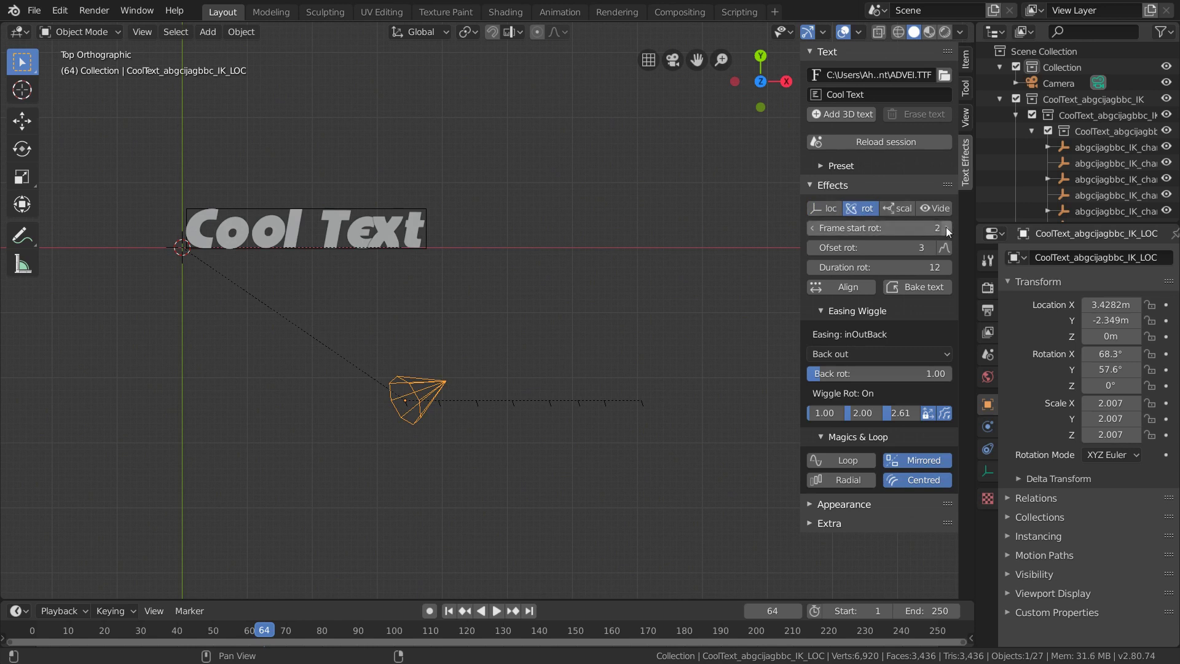
{"action": "left_click", "coordinate": [898, 209]}
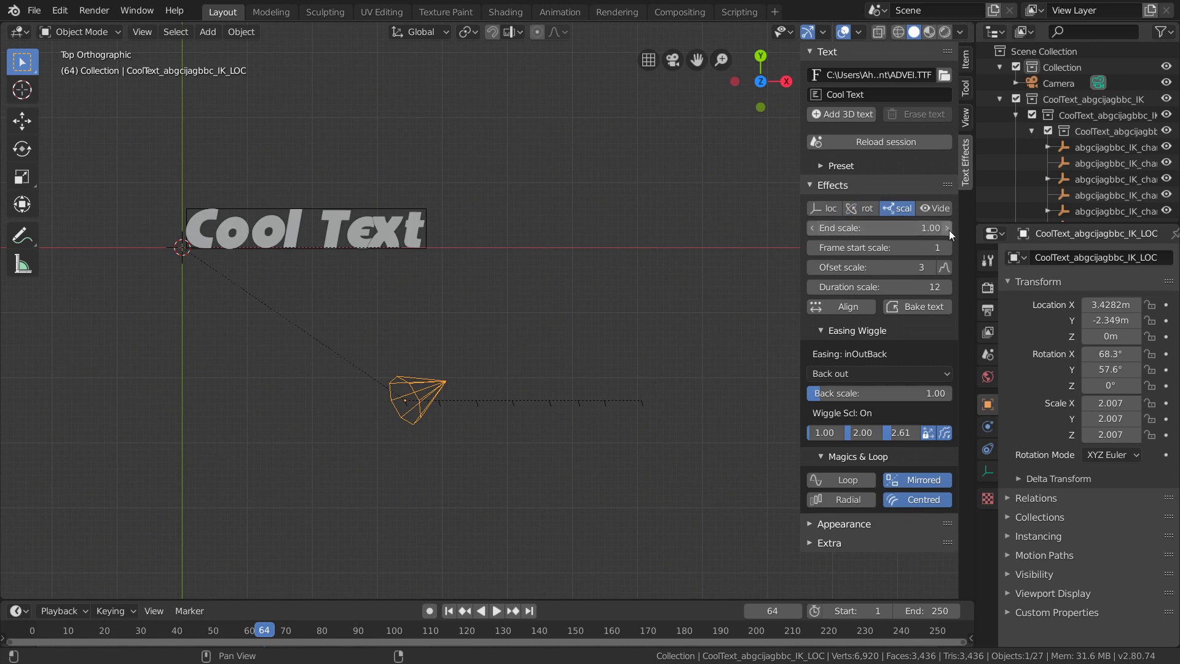
{"action": "left_click", "coordinate": [947, 248]}
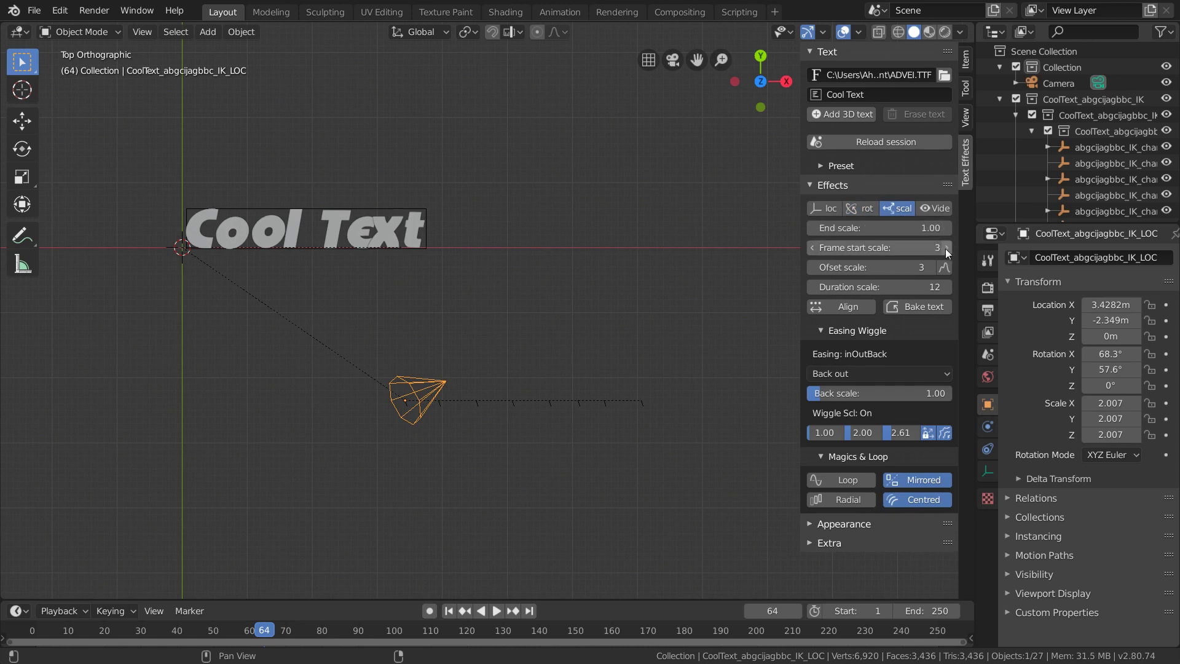
{"action": "left_click", "coordinate": [946, 249]}
{"action": "left_click", "coordinate": [945, 248]}
Play the animation from the first frame to check the staggered rotation and scale starts.
{"action": "left_click", "coordinate": [449, 610]}
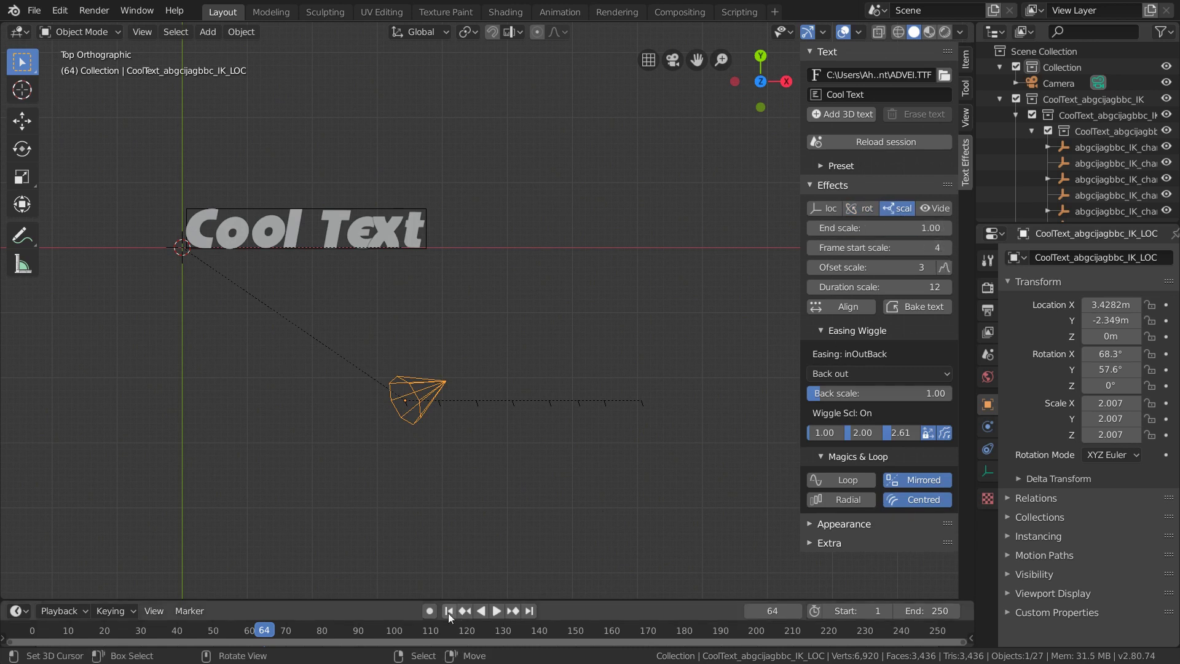
{"action": "left_click", "coordinate": [497, 611]}
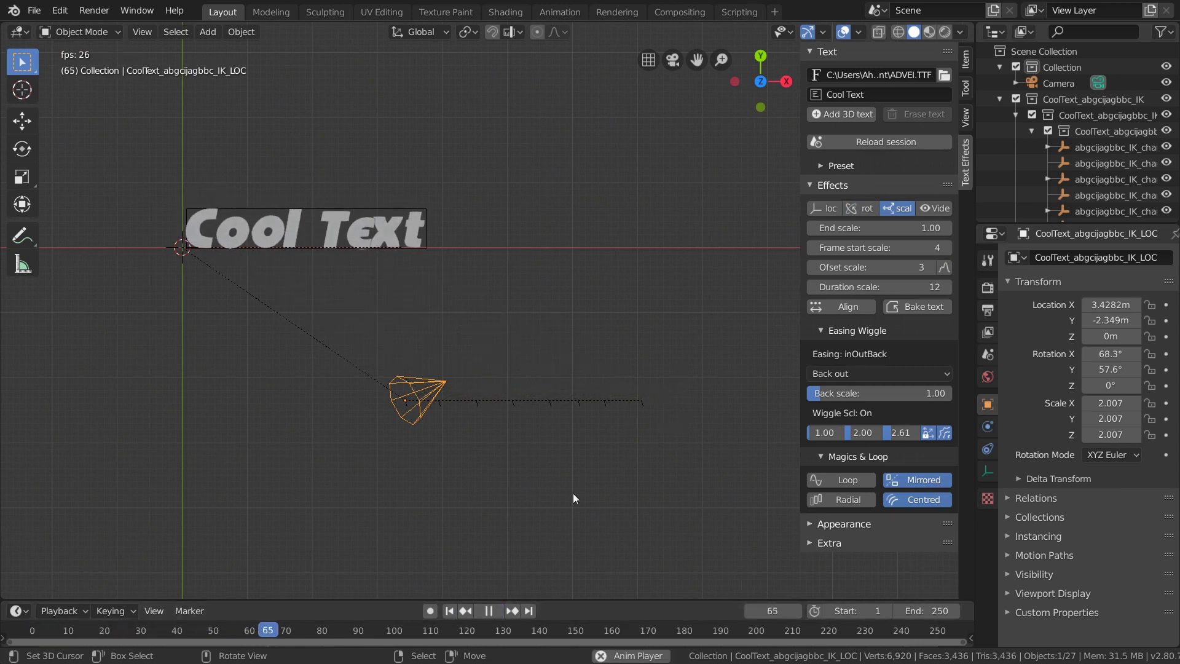
{"action": "left_click", "coordinate": [490, 611]}
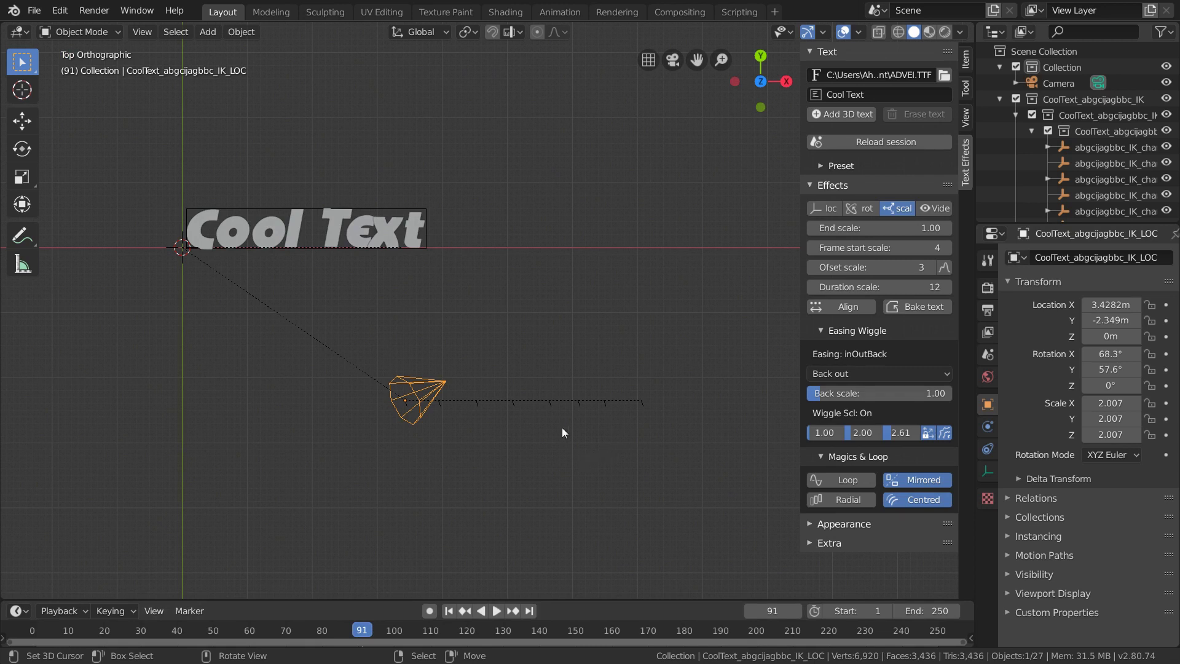
Extrude the "Cool Text" object by about 0.099 m in its geometry settings and update the characters.
{"action": "middle_click_drag", "start_coordinate": [563, 432], "coordinate": [472, 338]}
{"action": "left_click", "coordinate": [498, 286]}
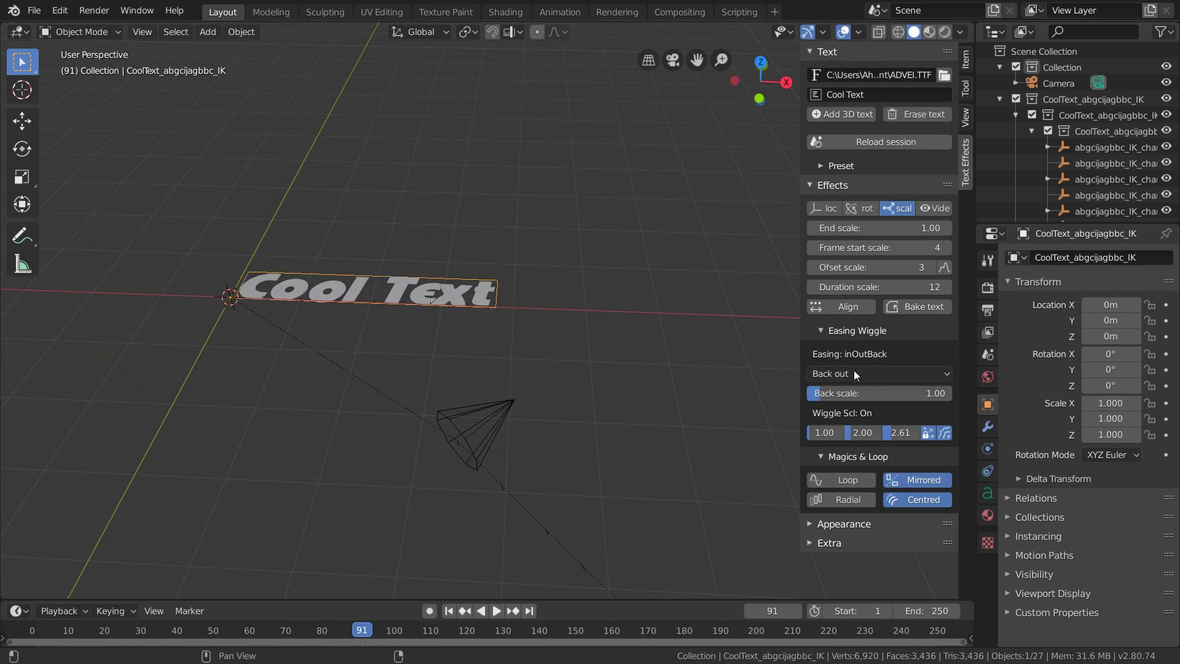
{"action": "left_click", "coordinate": [818, 525]}
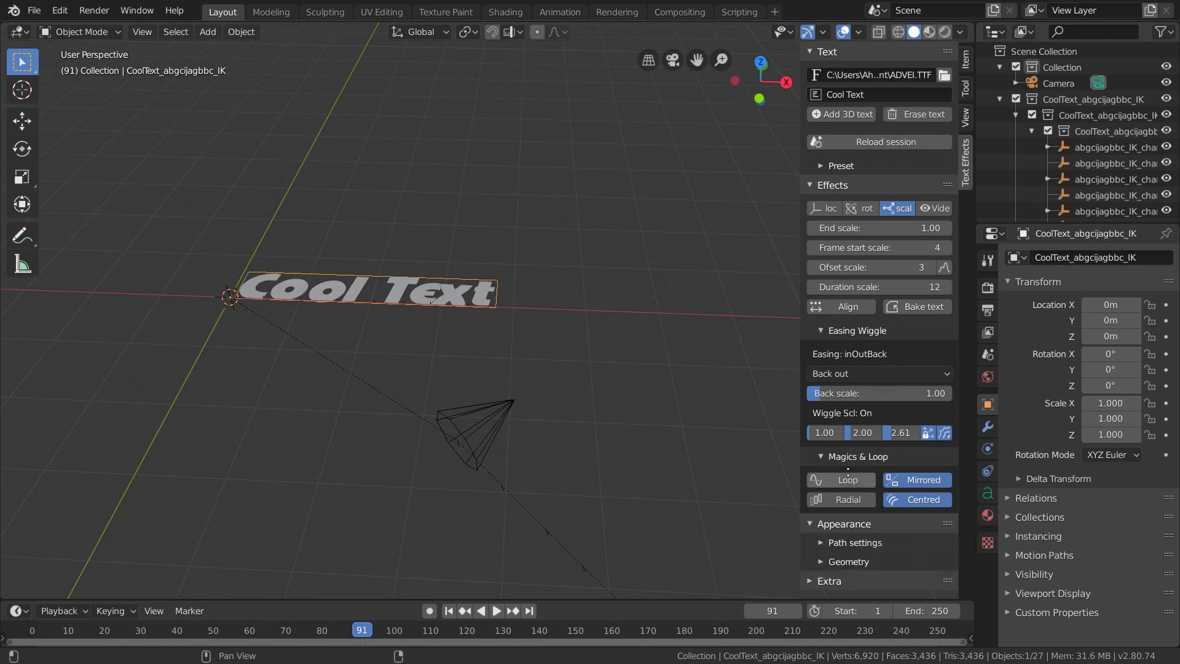
{"action": "left_click", "coordinate": [823, 562]}
{"action": "scroll", "coordinate": [822, 562], "scroll_direction": "down", "scroll_amount": 5}
{"action": "scroll", "coordinate": [893, 347], "scroll_direction": "down", "scroll_amount": 1}
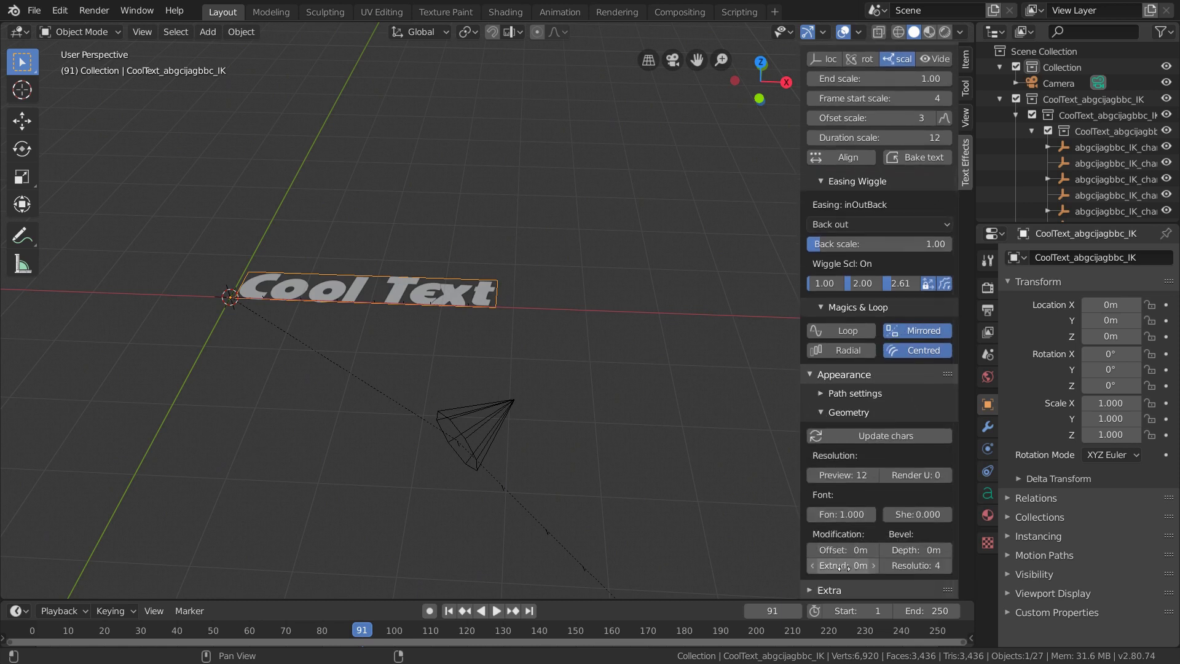
{"action": "left_click_drag", "start_coordinate": [844, 567], "coordinate": [856, 567]}
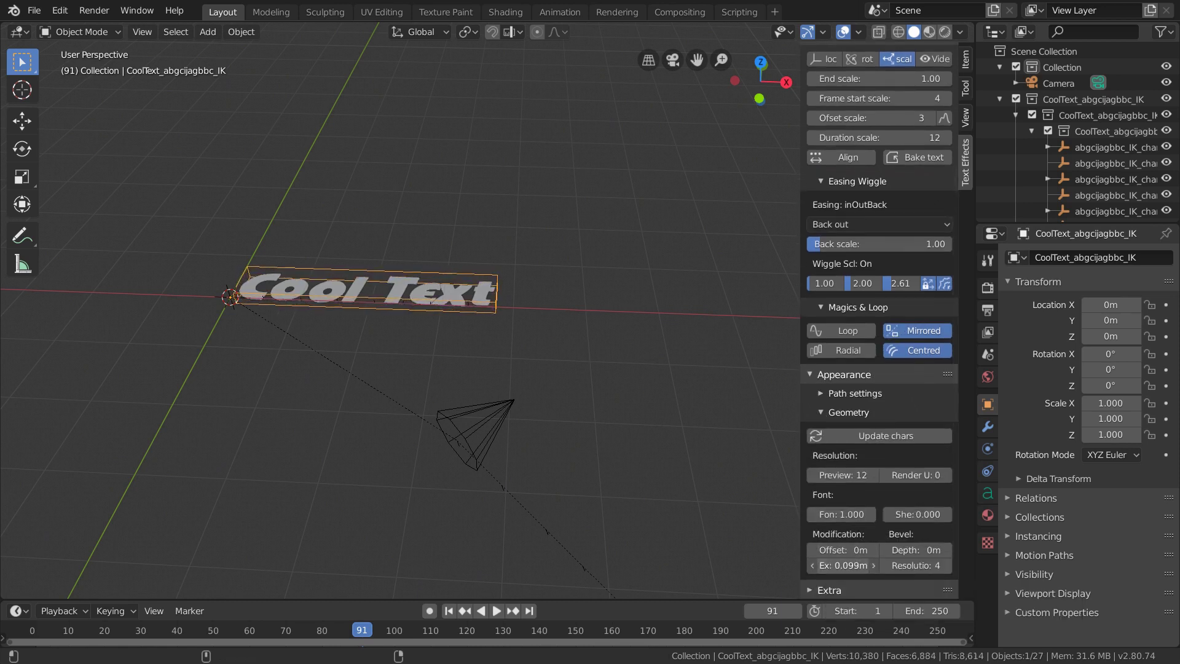
{"action": "middle_click_drag", "start_coordinate": [590, 424], "coordinate": [500, 385]}
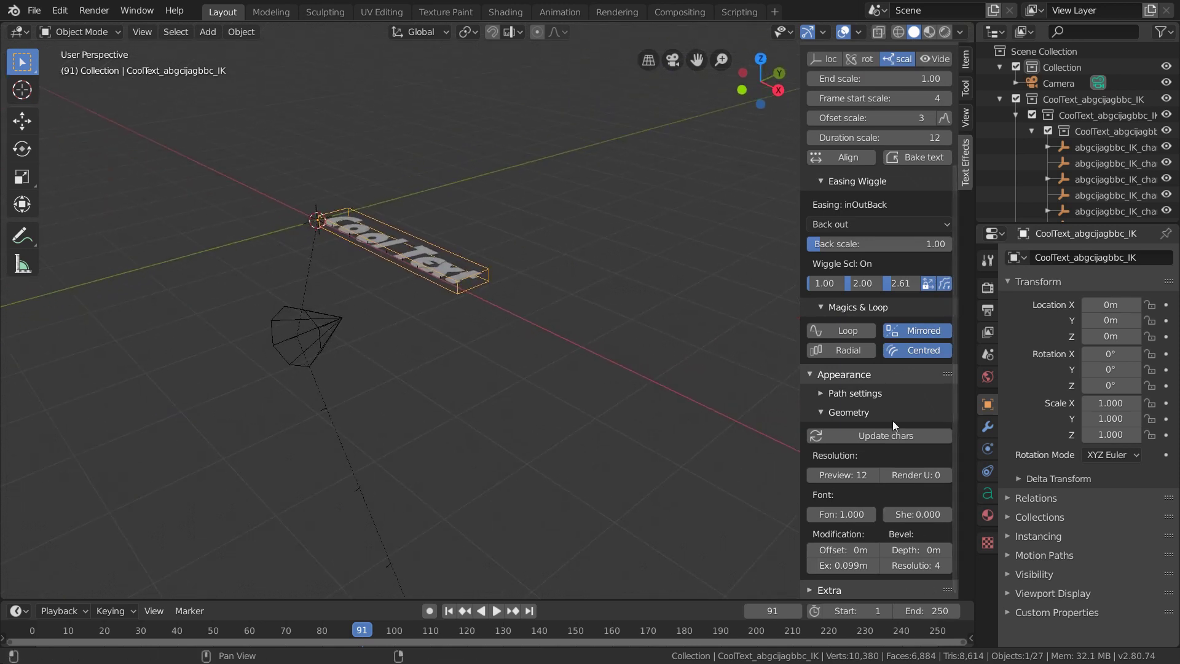
{"action": "left_click", "coordinate": [883, 434]}
{"action": "middle_click_drag", "start_coordinate": [374, 286], "coordinate": [492, 313]}
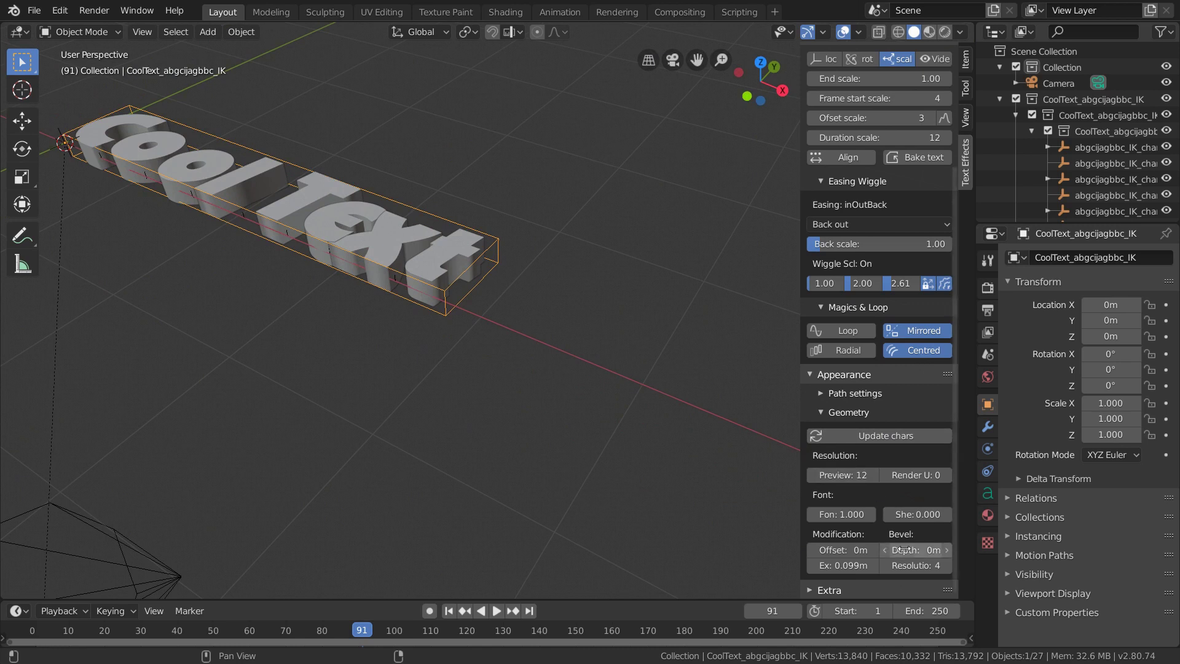
Give the text a bevel depth of about 0.028 m and update the characters.
{"action": "left_click_drag", "start_coordinate": [902, 549], "coordinate": [918, 549]}
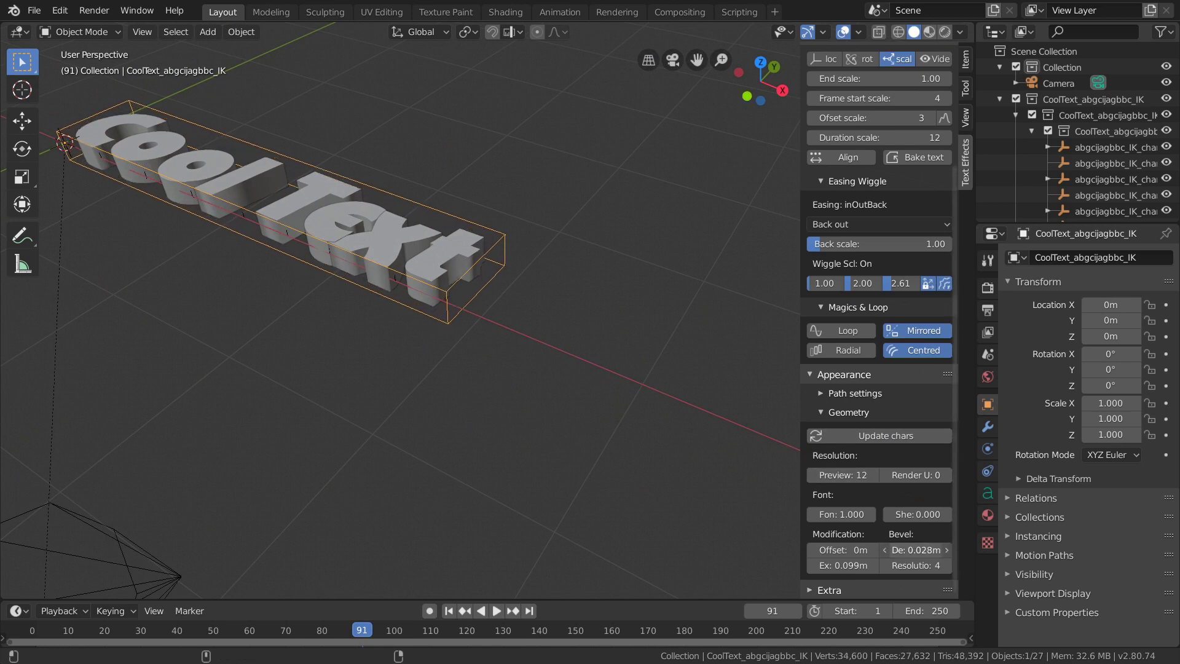
{"action": "left_click", "coordinate": [887, 436]}
{"action": "middle_click_drag", "start_coordinate": [393, 332], "coordinate": [289, 337]}
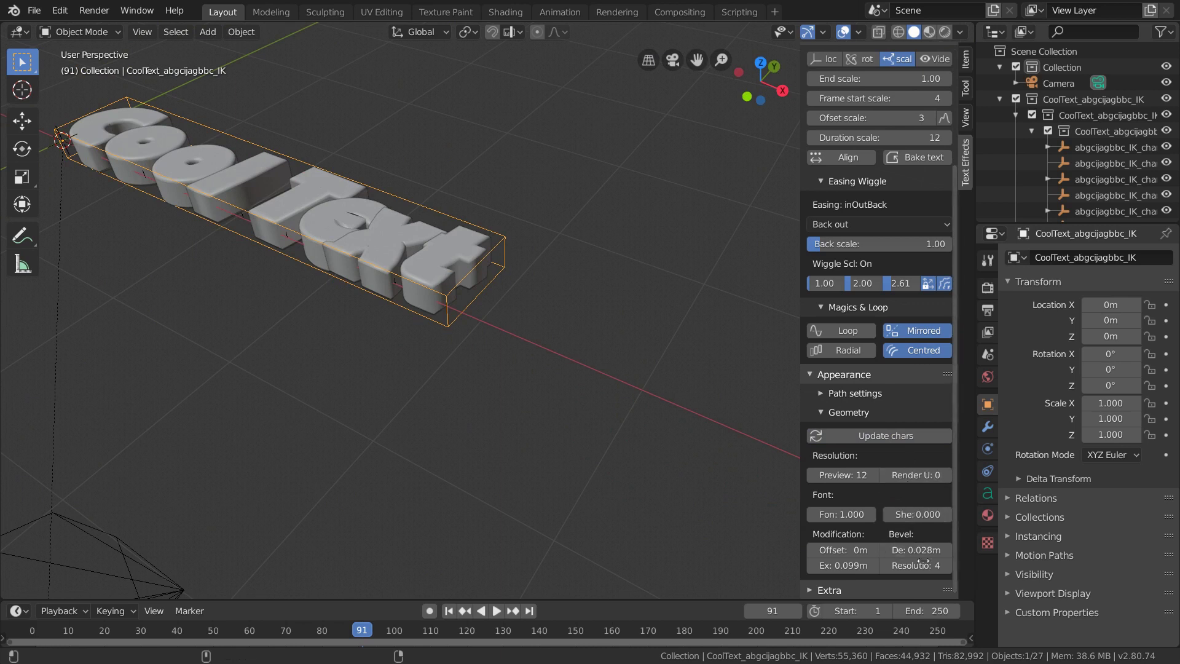
Reduce the text's bevel depth to about 0.008 m, update the characters and inspect the letter edges up close.
{"action": "left_click_drag", "start_coordinate": [919, 551], "coordinate": [899, 551]}
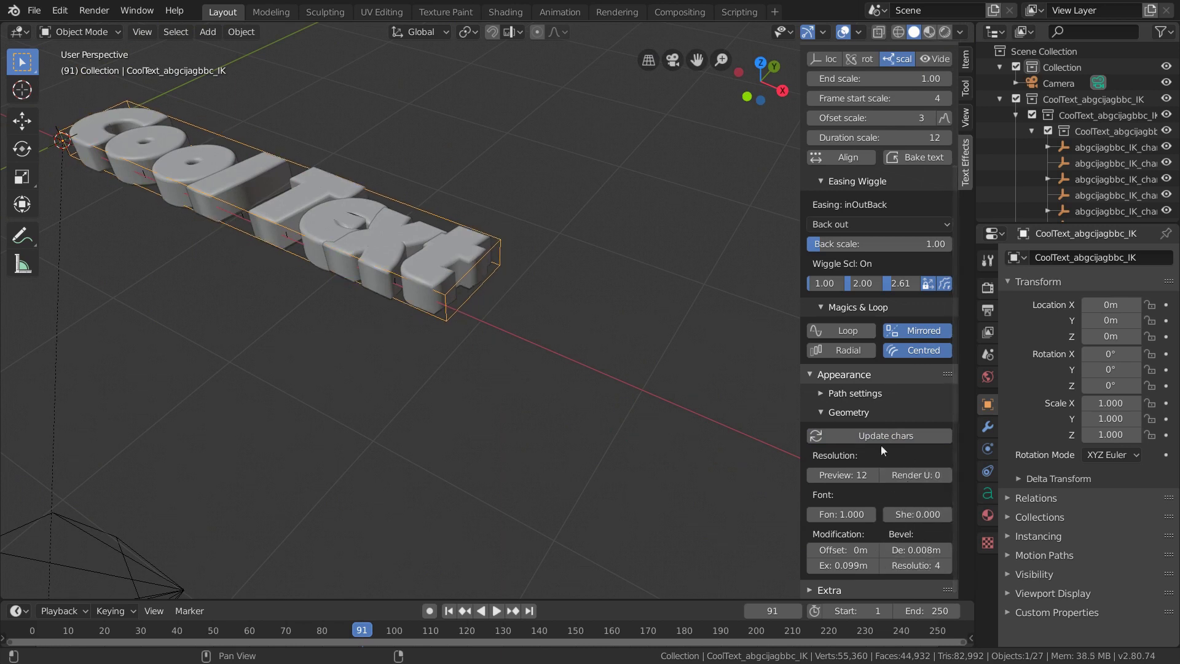
{"action": "left_click", "coordinate": [886, 433]}
{"action": "scroll", "coordinate": [381, 320], "scroll_direction": "up", "scroll_amount": 3}
{"action": "middle_click_drag", "start_coordinate": [381, 319], "coordinate": [397, 384]}
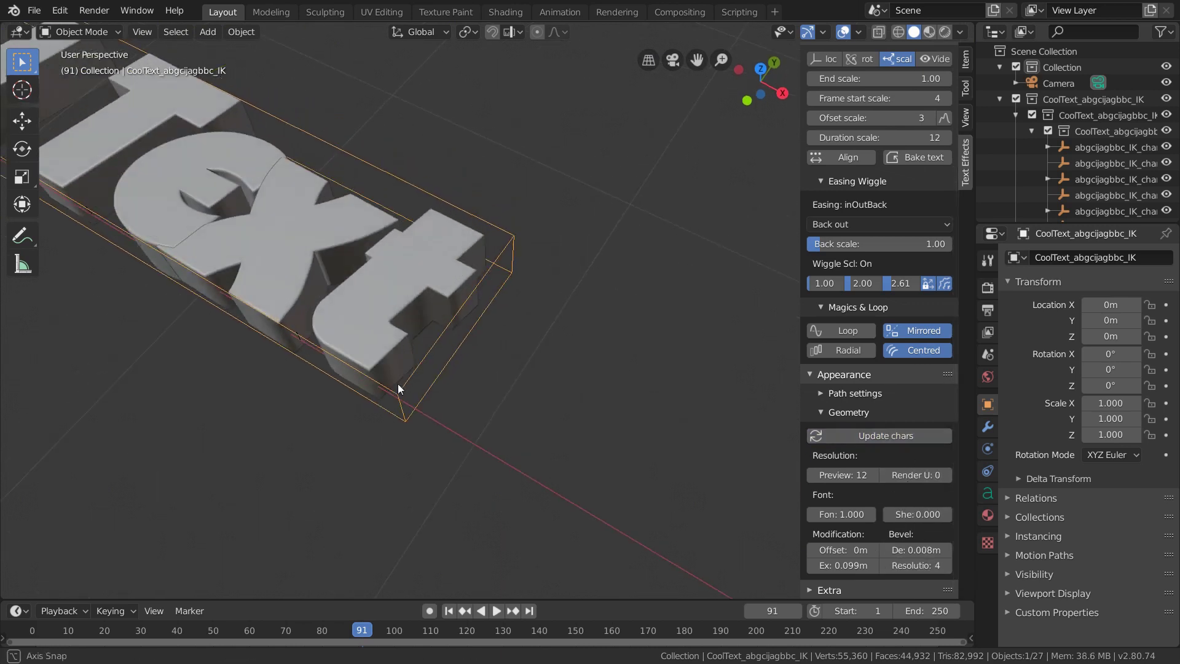
Set the text's bevel depth to exactly 0.01 m and update the characters.
{"action": "left_click", "coordinate": [917, 549]}
{"action": "key", "text": "End"}
{"action": "key", "text": "Left"}
{"action": "key", "text": "Left"}
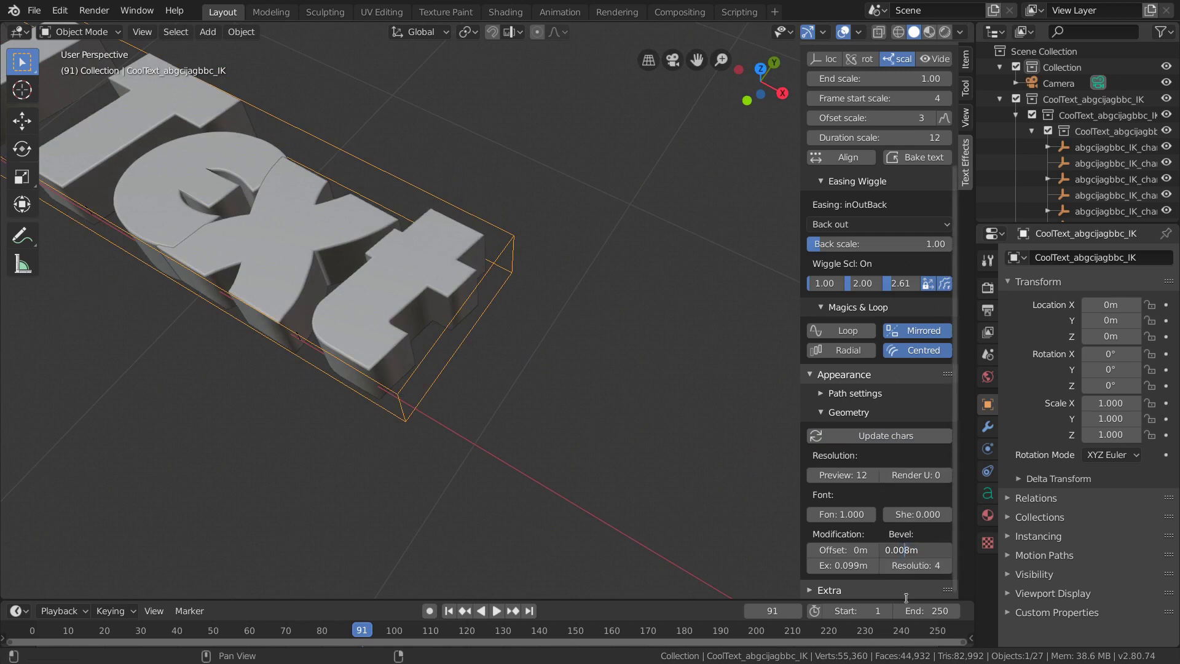
{"action": "key", "text": "BackSpace"}
{"action": "key", "text": "BackSpace"}
{"action": "type", "text": "1"}
{"action": "key", "text": "Return"}
{"action": "left_click", "coordinate": [883, 435]}
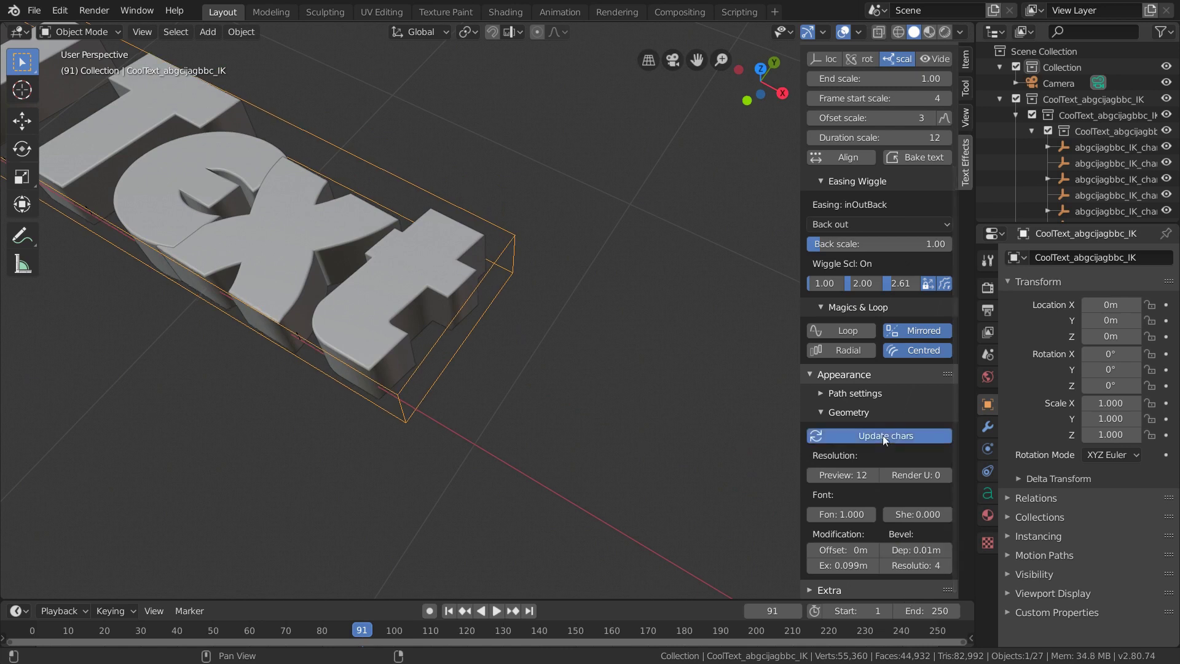
Play the "Cool Text" animation from the first frame, replay it, and check how the beveled letters move into place.
{"action": "scroll", "coordinate": [513, 462], "scroll_direction": "down", "scroll_amount": 5}
{"action": "middle_click_drag", "start_coordinate": [513, 462], "coordinate": [633, 386]}
{"action": "middle_click_drag", "start_coordinate": [658, 431], "coordinate": [657, 461]}
{"action": "left_click", "coordinate": [449, 610]}
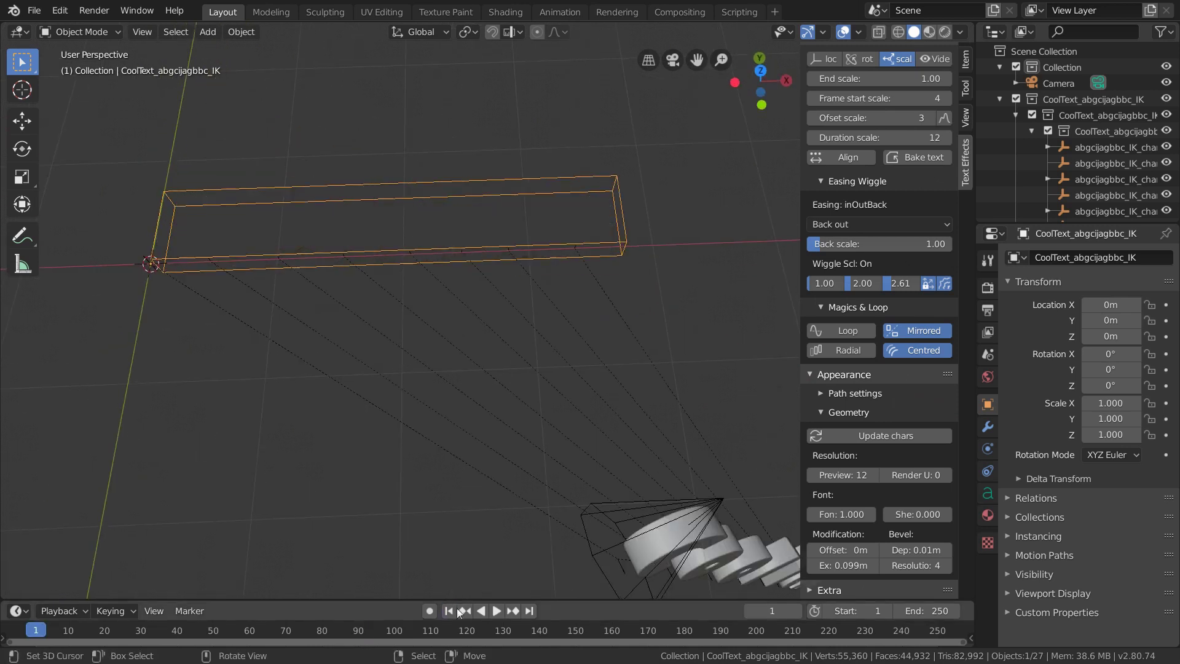
{"action": "left_click", "coordinate": [496, 611]}
{"action": "middle_click_drag", "start_coordinate": [477, 431], "coordinate": [455, 396]}
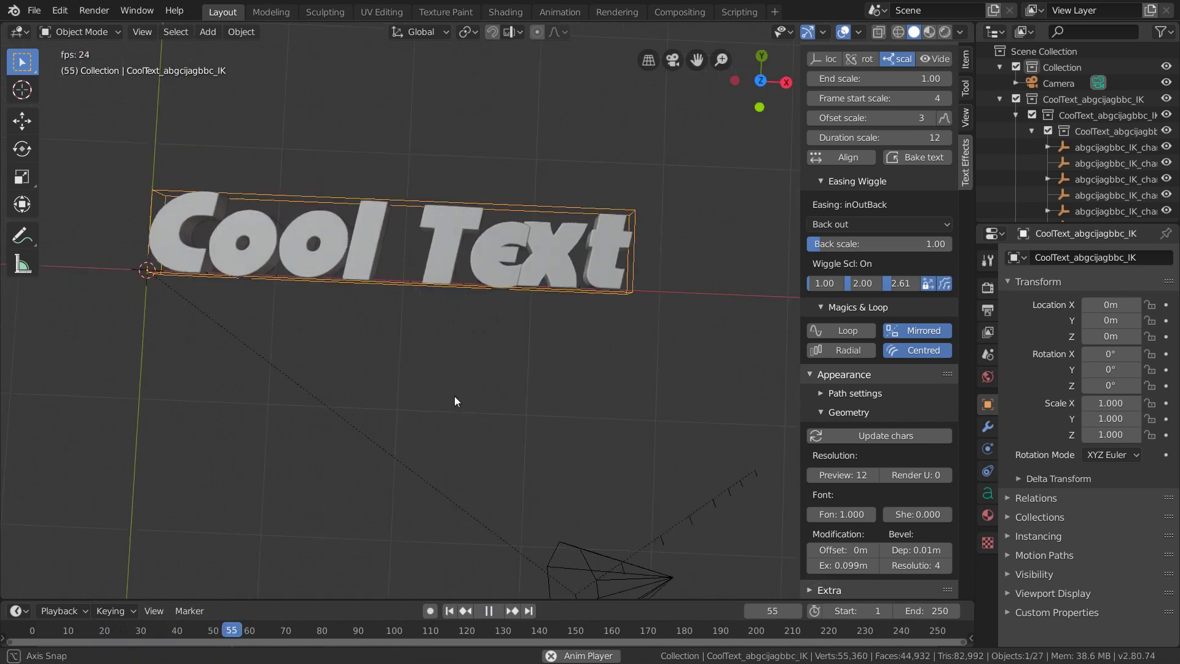
{"action": "left_click", "coordinate": [449, 610]}
{"action": "left_click", "coordinate": [498, 610]}
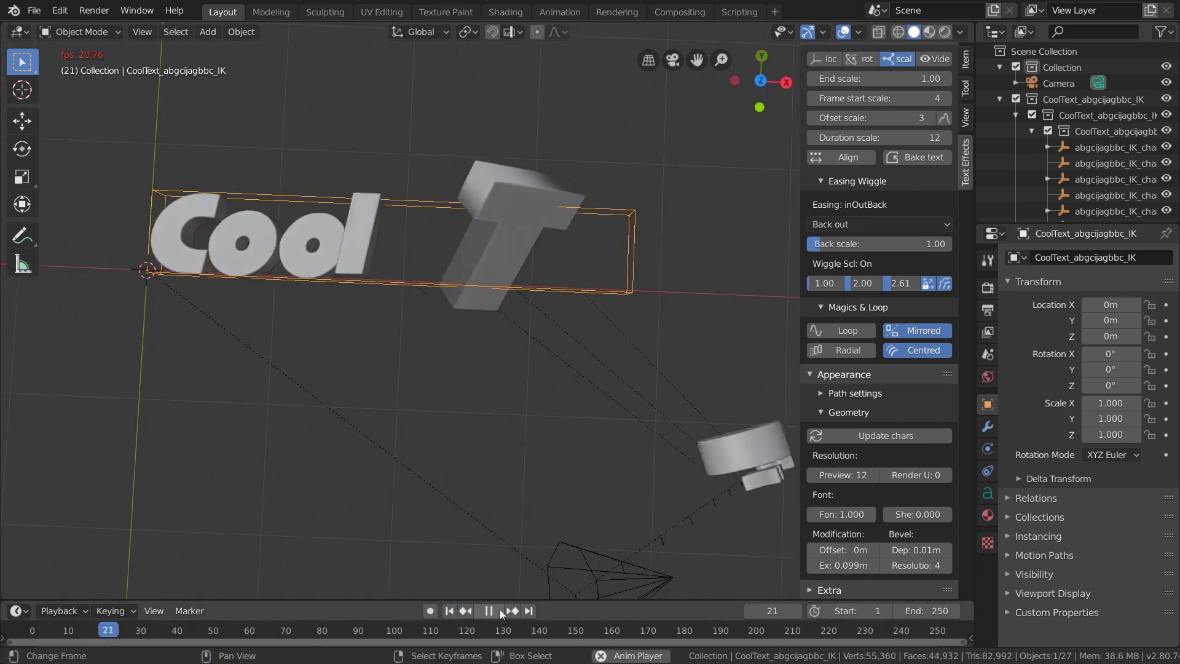
{"action": "left_click", "coordinate": [495, 611]}
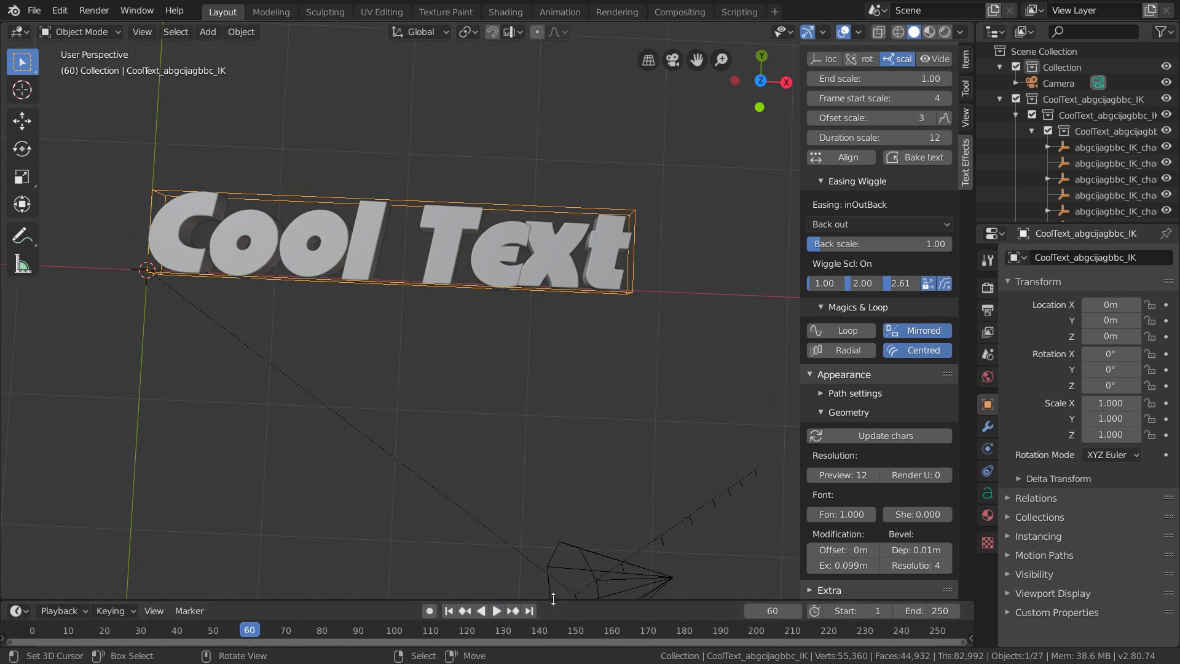
Enlarge the timeline area, scrub to frame 151 and set the scene's end frame to 150.
{"action": "left_click_drag", "start_coordinate": [551, 598], "coordinate": [553, 504]}
{"action": "scroll", "coordinate": [309, 572], "scroll_direction": "down", "scroll_amount": 2}
{"action": "middle_click_drag", "start_coordinate": [308, 572], "coordinate": [362, 579]}
{"action": "left_click_drag", "start_coordinate": [331, 558], "coordinate": [579, 551]}
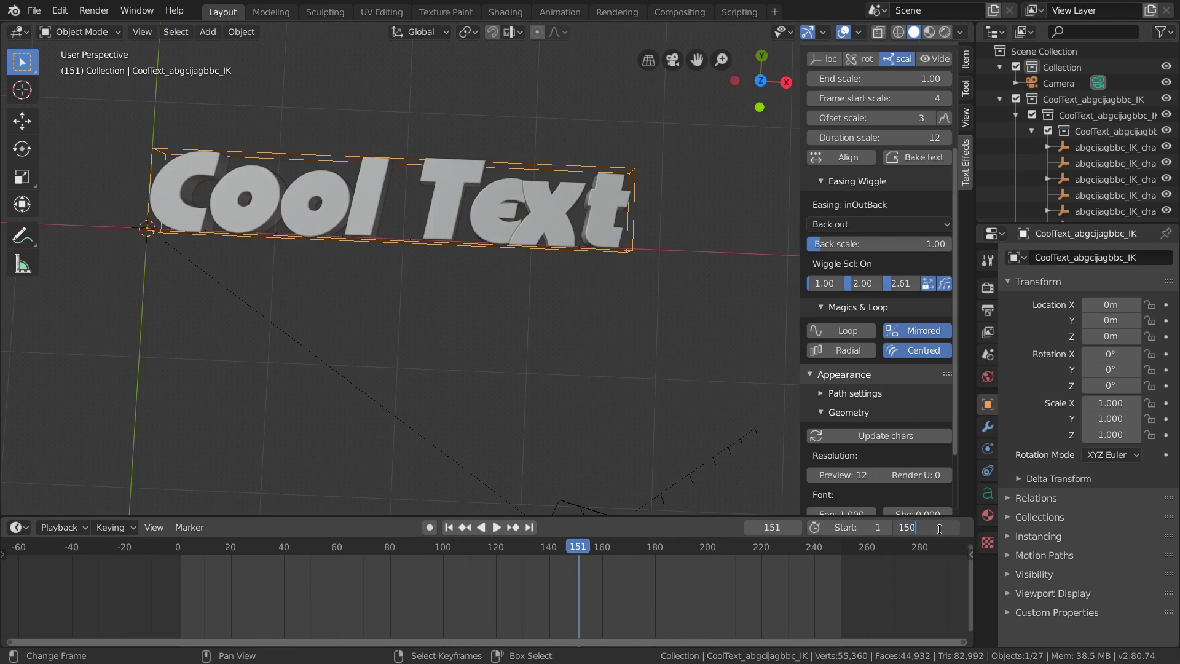
{"action": "key", "text": "Return"}
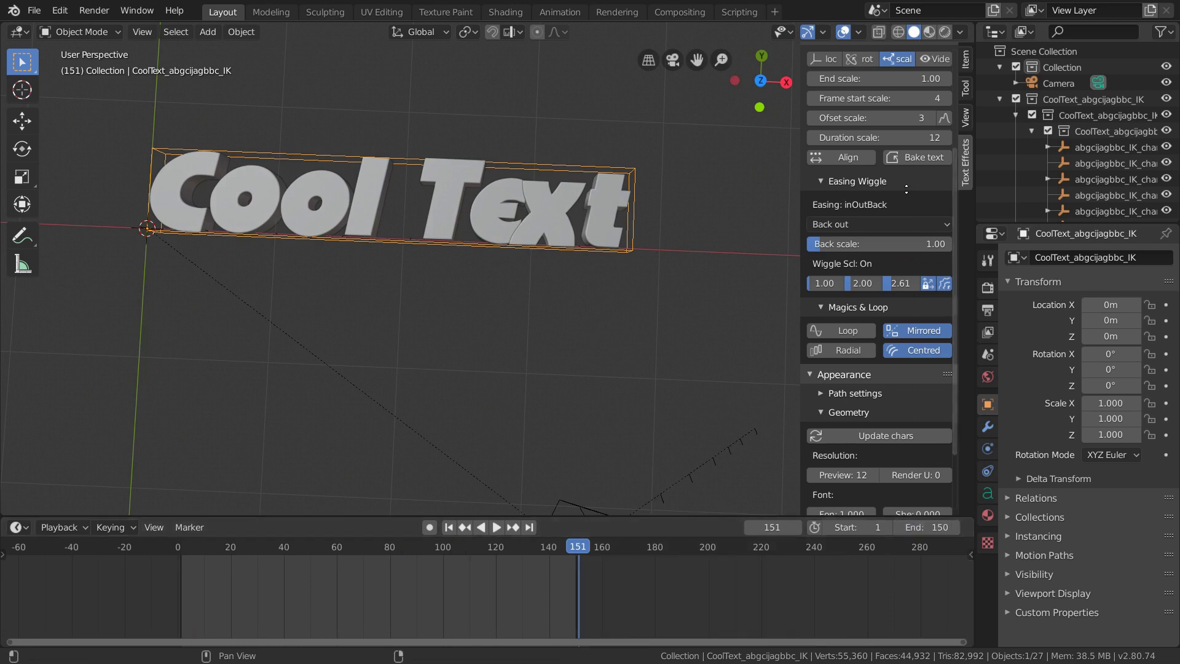
Bake the "Cool Text" effects animation and play back the baked result.
{"action": "scroll", "coordinate": [890, 353], "scroll_direction": "up", "scroll_amount": 6}
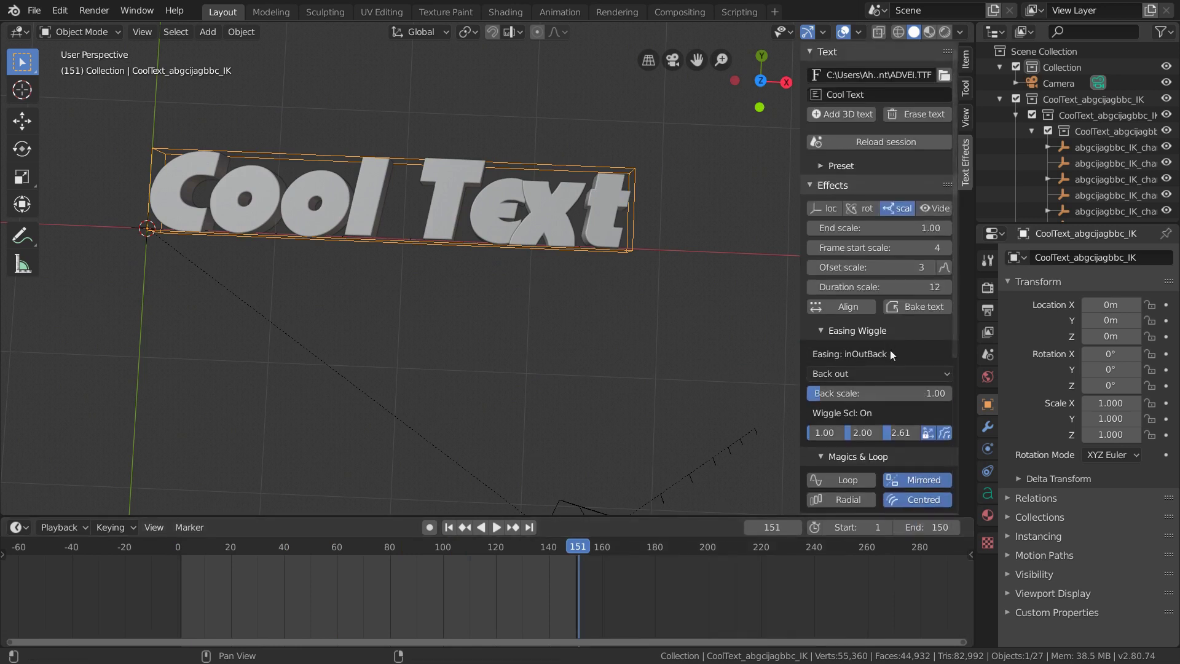
{"action": "left_click", "coordinate": [923, 310]}
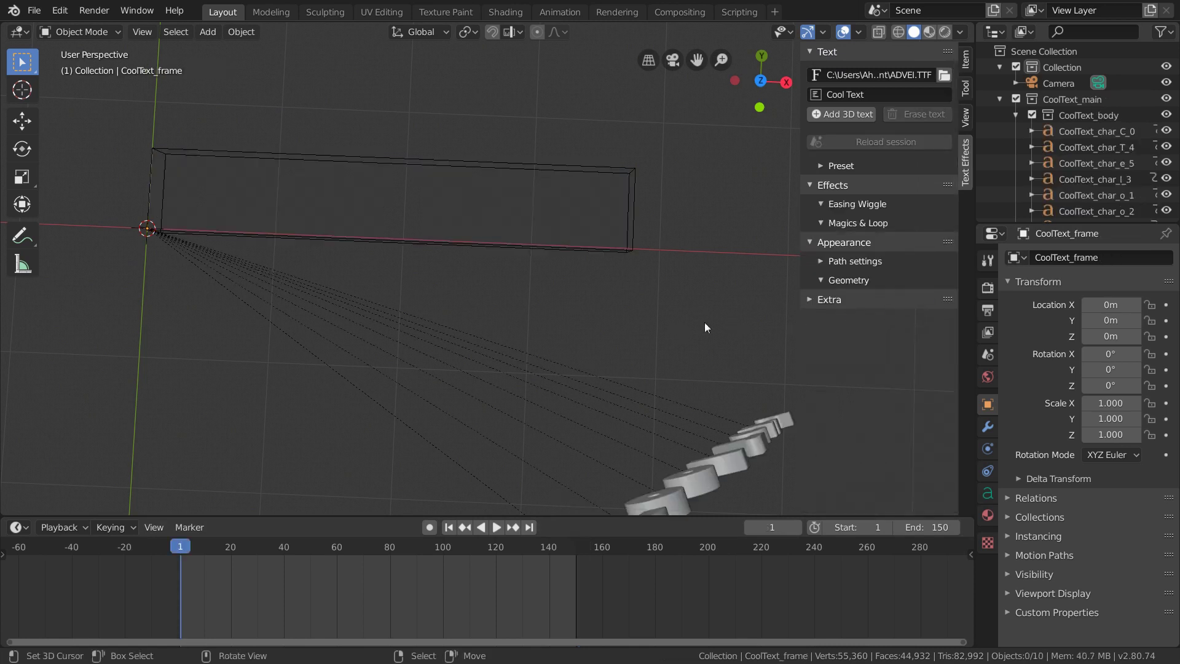
{"action": "left_click", "coordinate": [497, 527]}
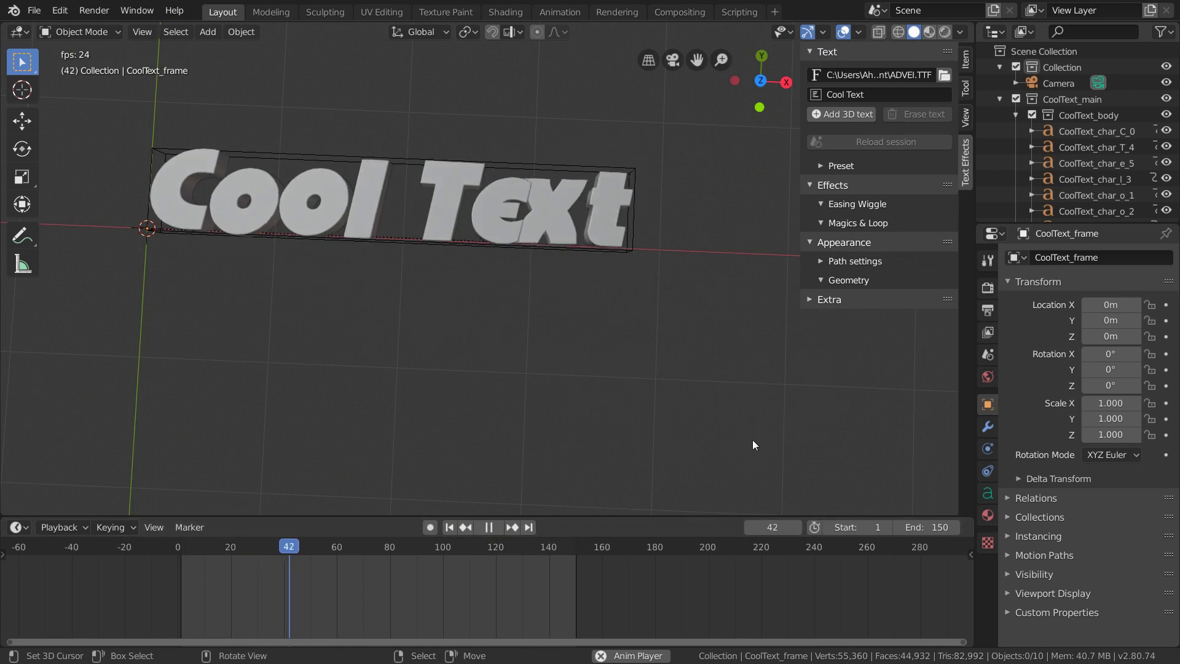